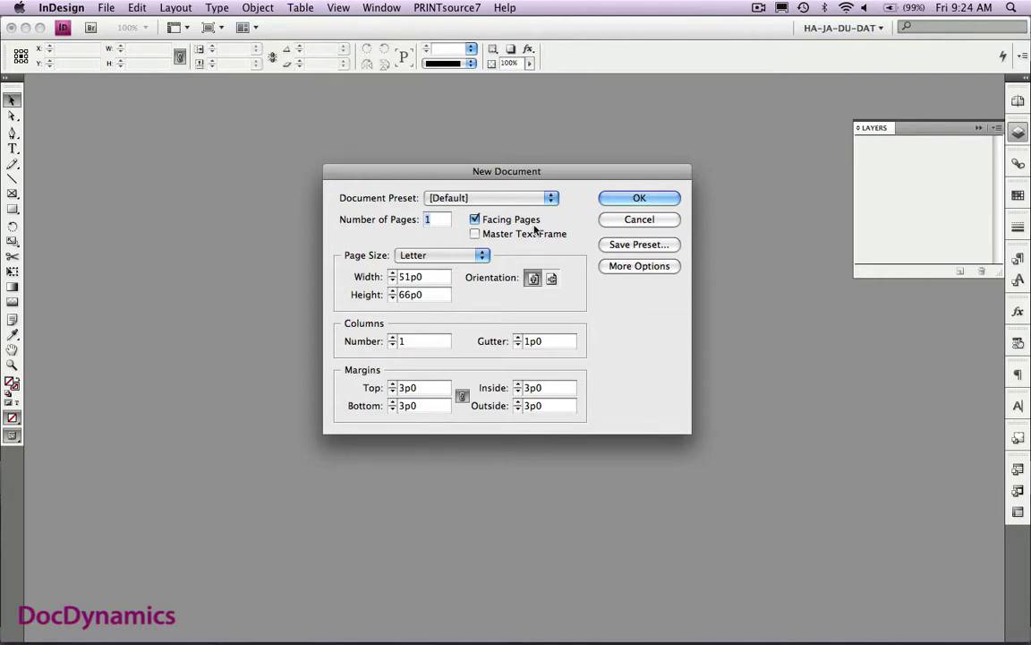
- Create a one-page Letter document with facing pages and 2 columns
left_click(391, 338)
left_click(616, 202)
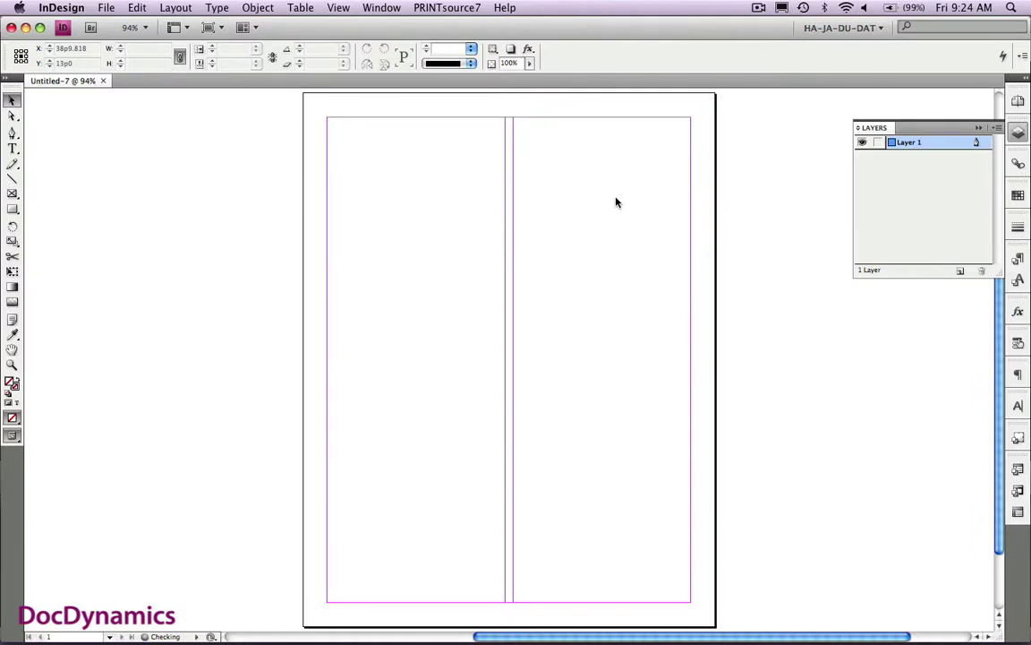
- Change Layer 1's colour to Brick Red in Layer Options
double_click(951, 150)
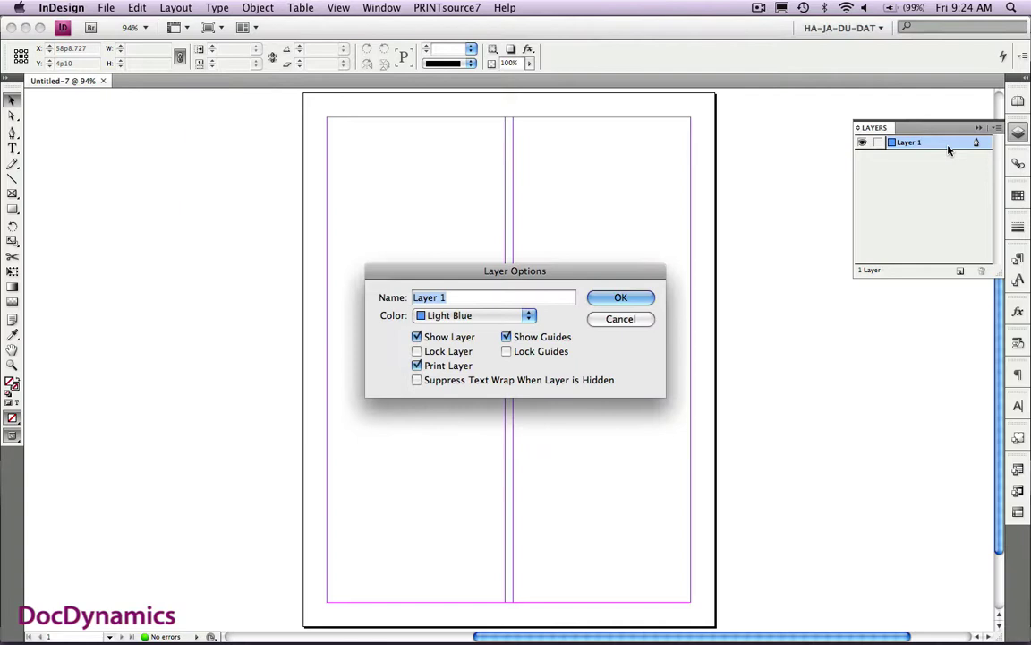
left_click(531, 319)
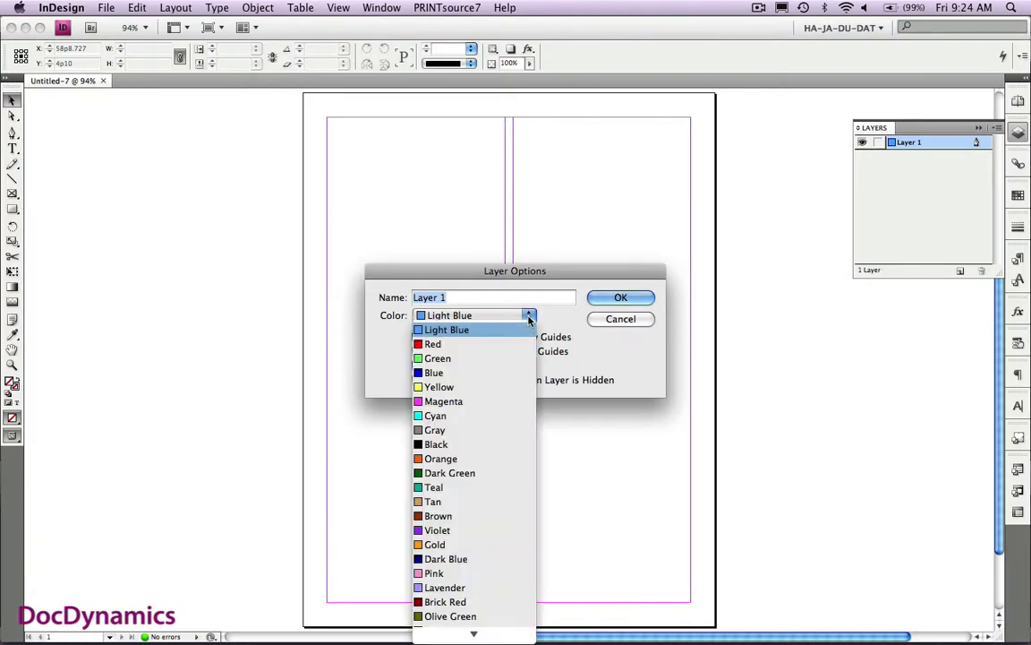
left_click(516, 604)
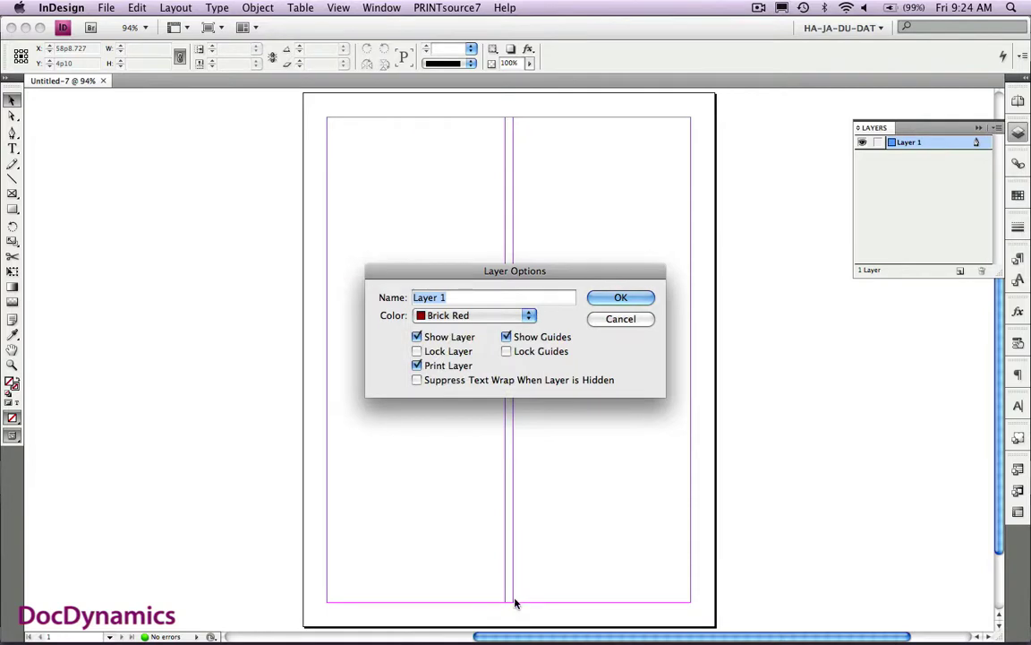
left_click(618, 299)
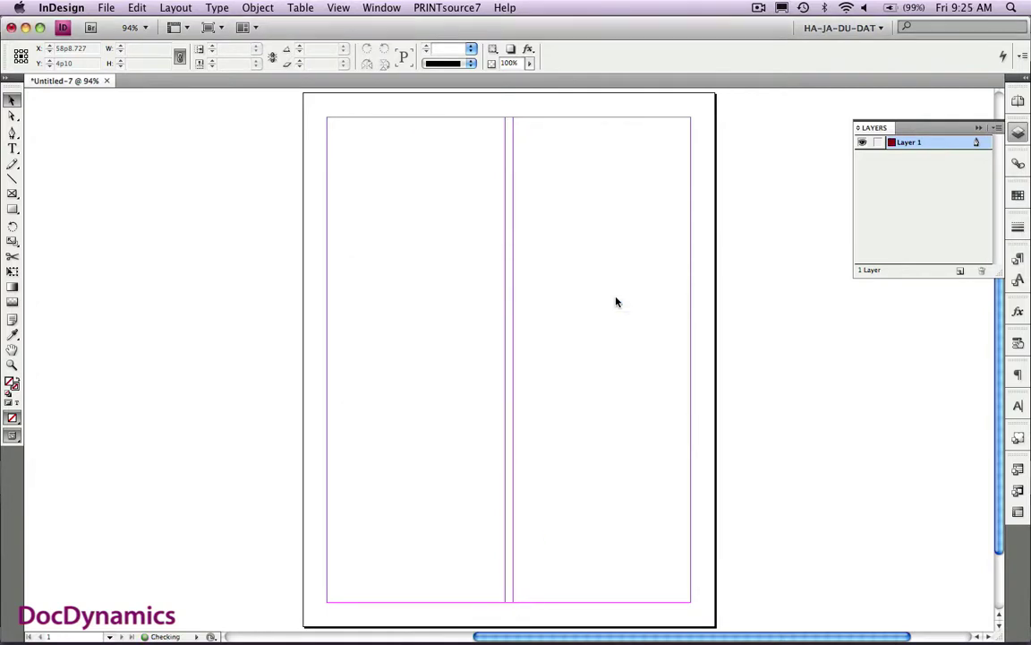
- With the Pages panel showing, choose LongDocumentWorkflow.txt to place
left_click(1017, 103)
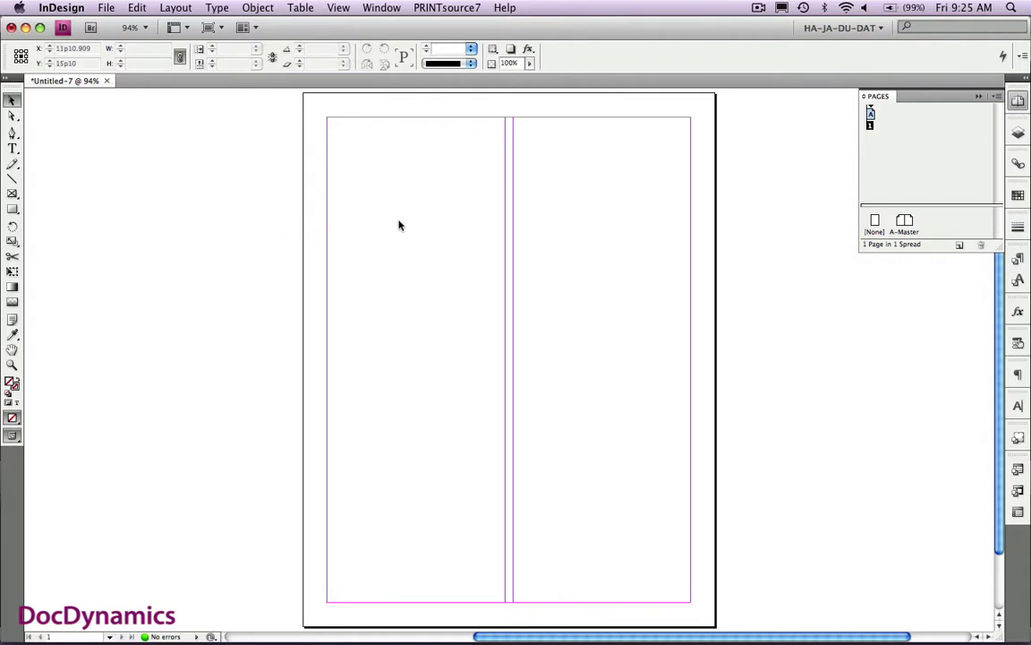
key("super+d")
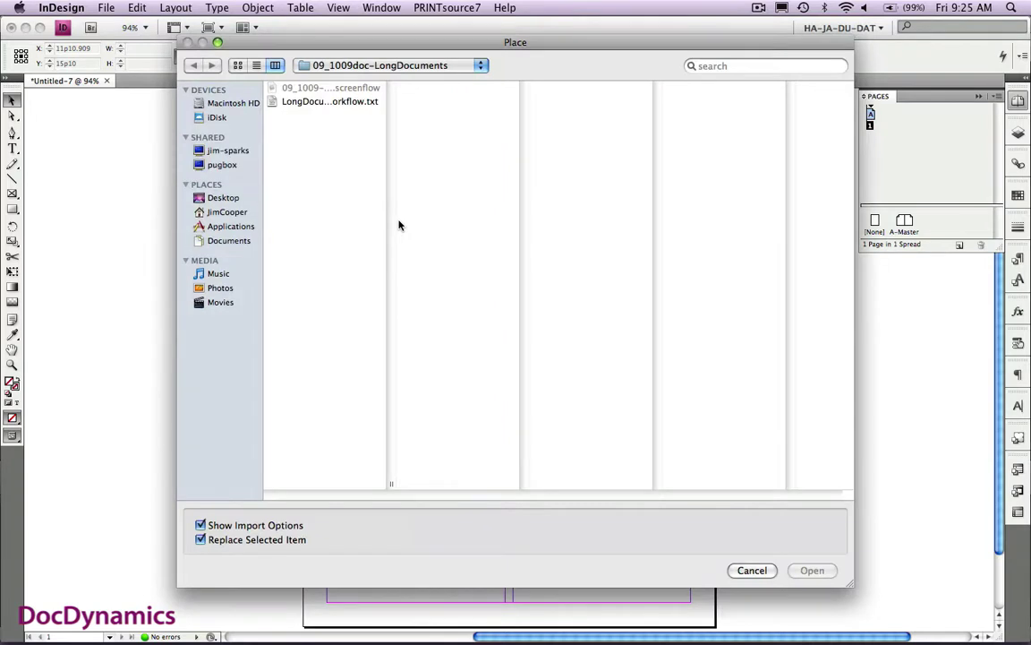
left_click(273, 106)
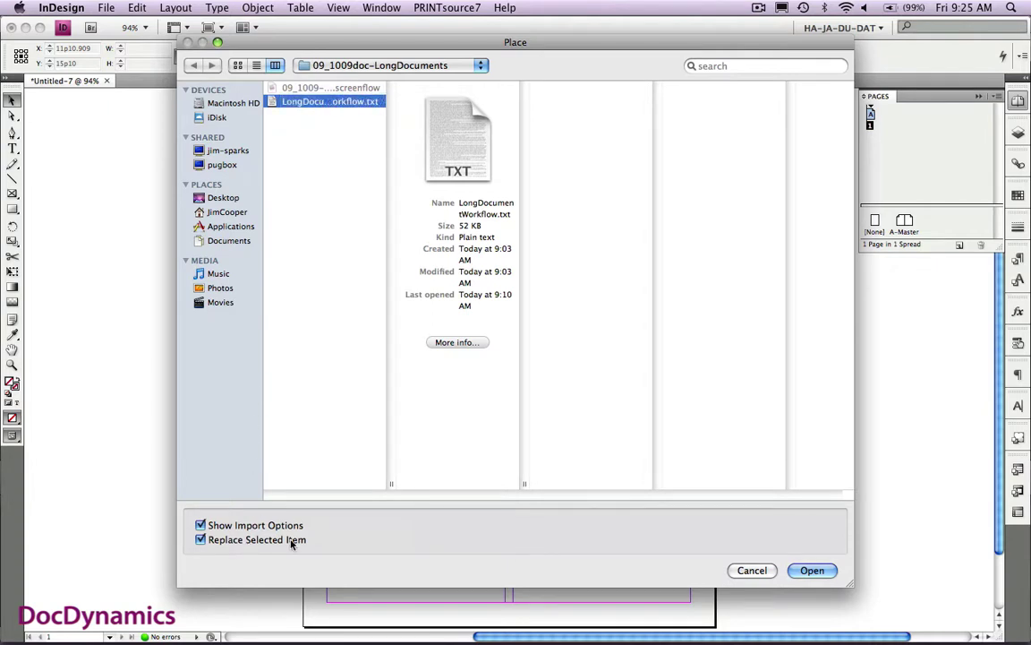
left_click(811, 570)
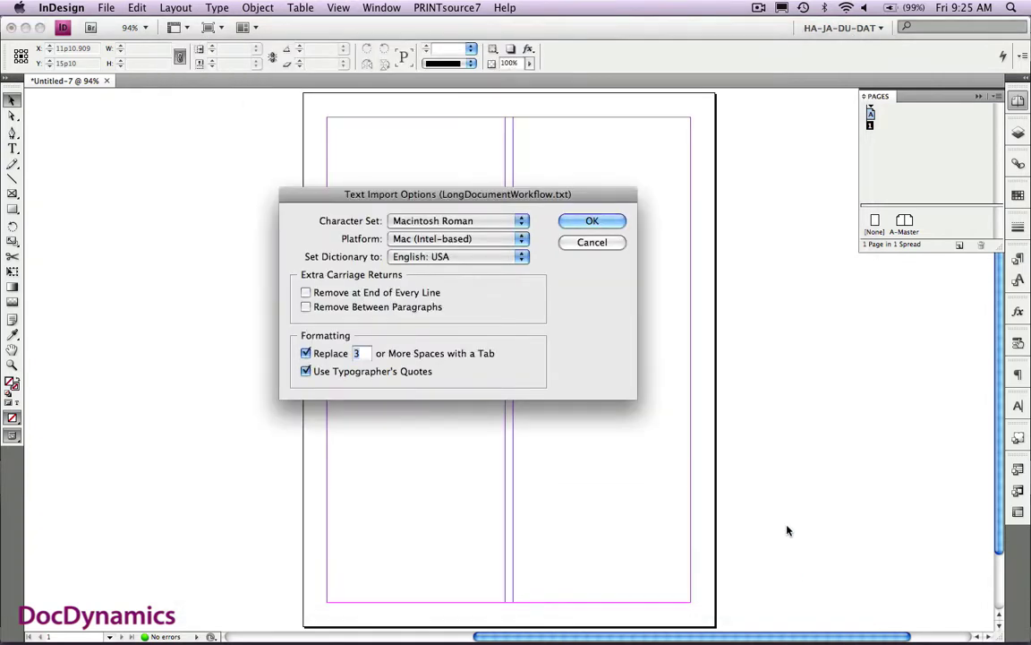
- Accept the Text Import Options, keeping English: USA as the dictionary
left_click(521, 257)
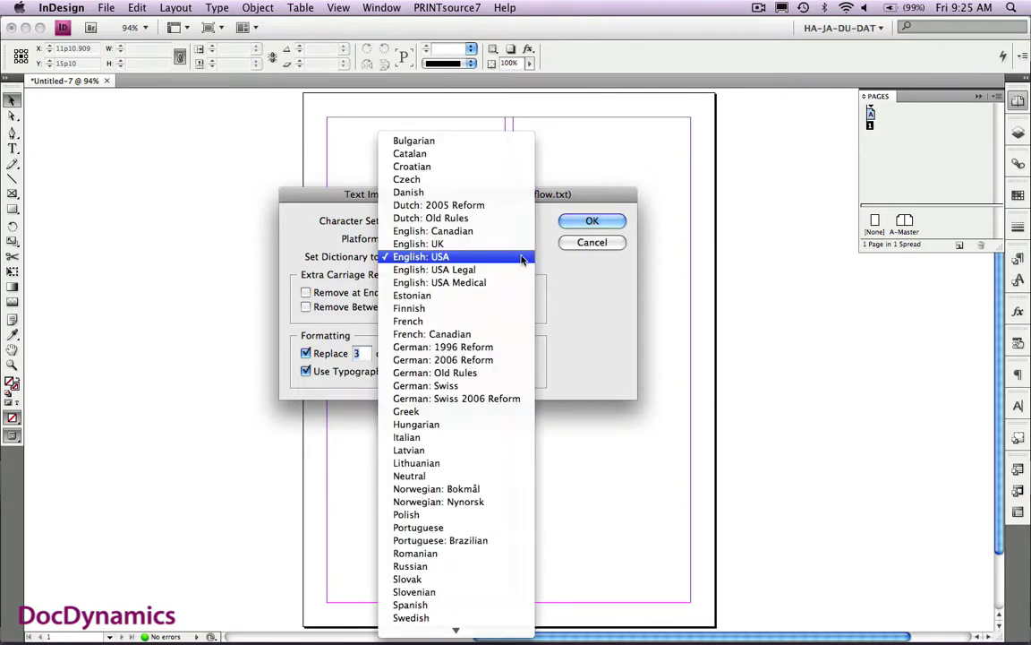
left_click(522, 258)
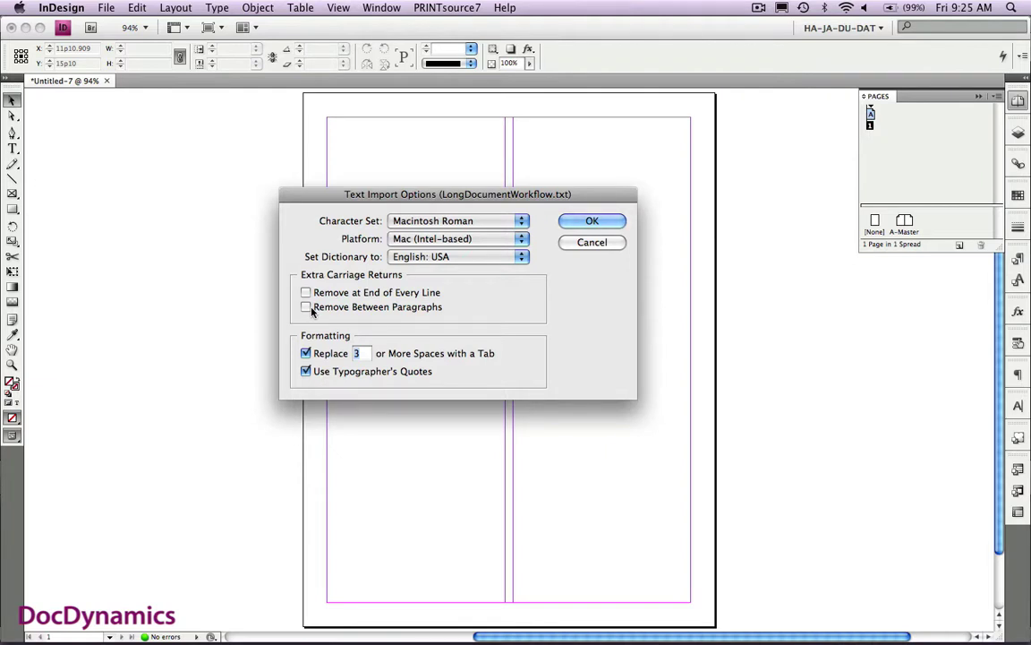
left_click(589, 222)
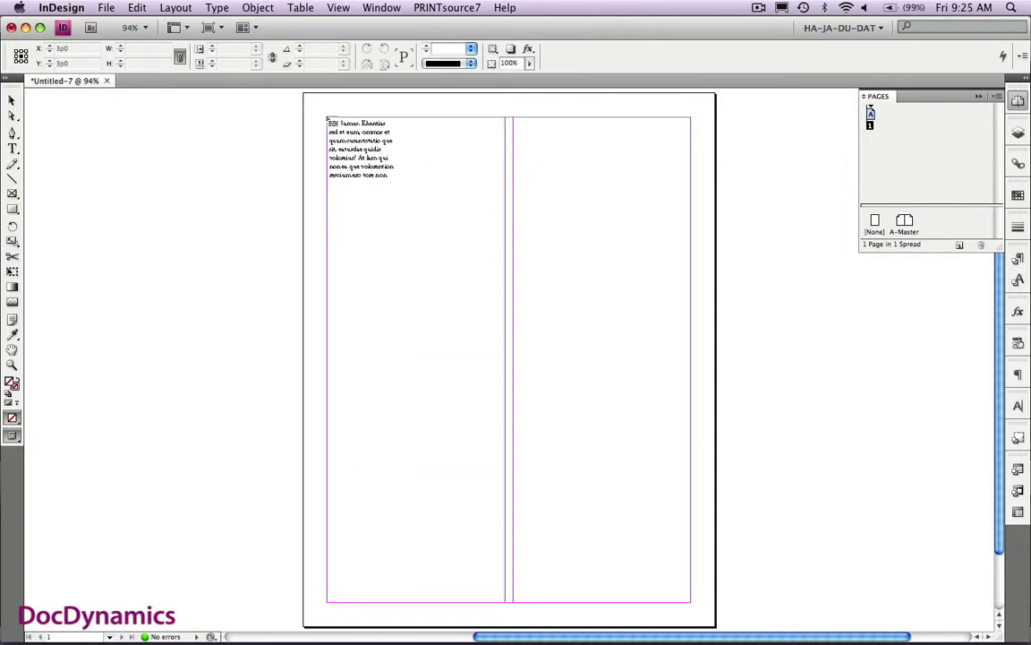
left_click_drag(327, 119, 504, 252)
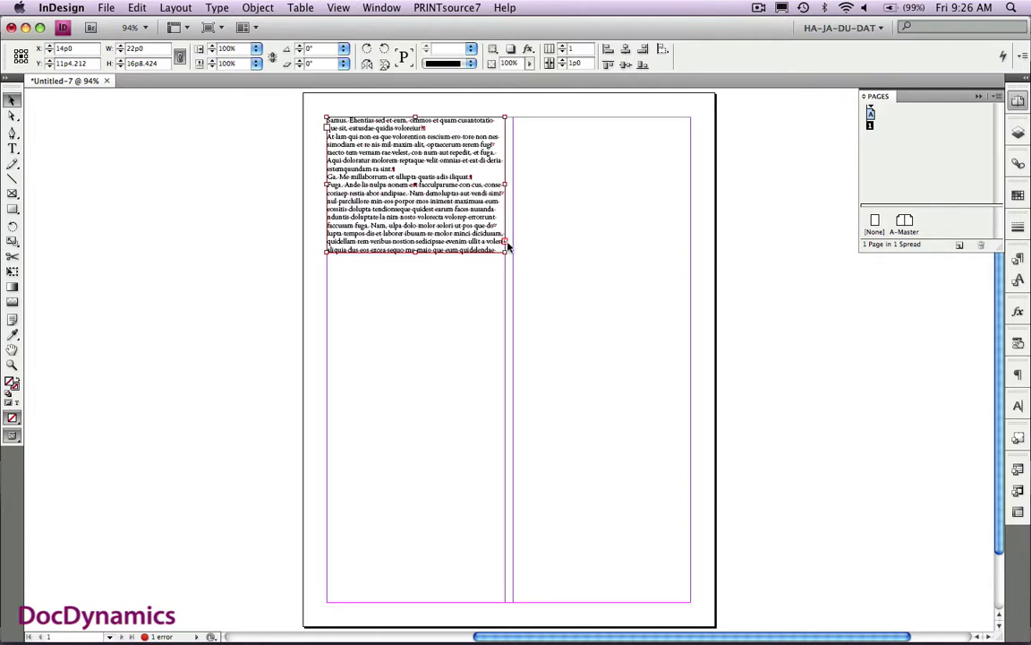
left_click(506, 243)
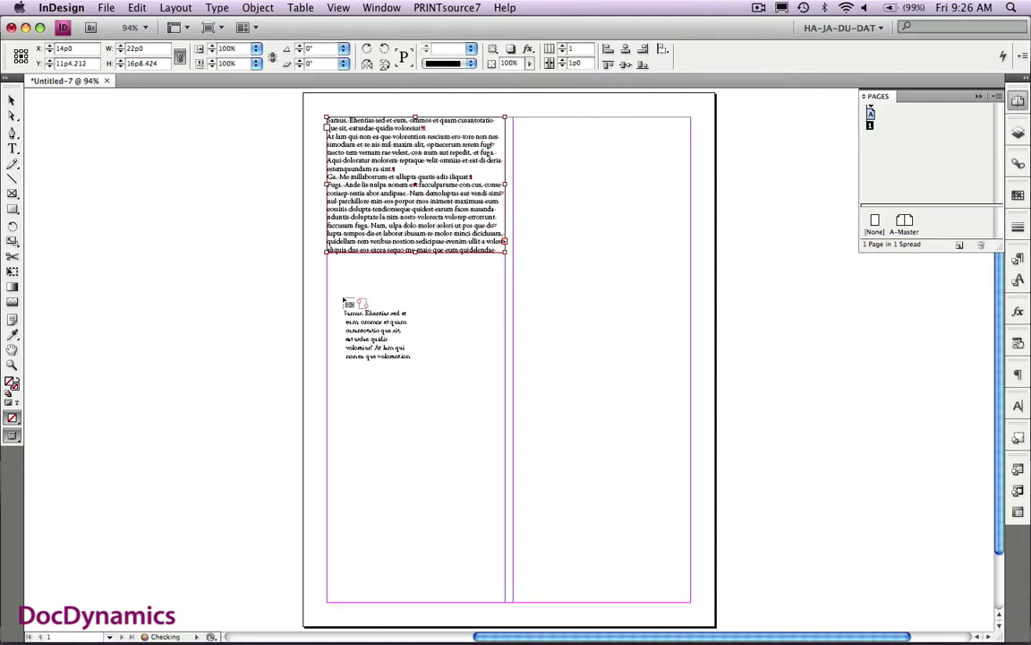
left_click_drag(328, 297, 505, 377)
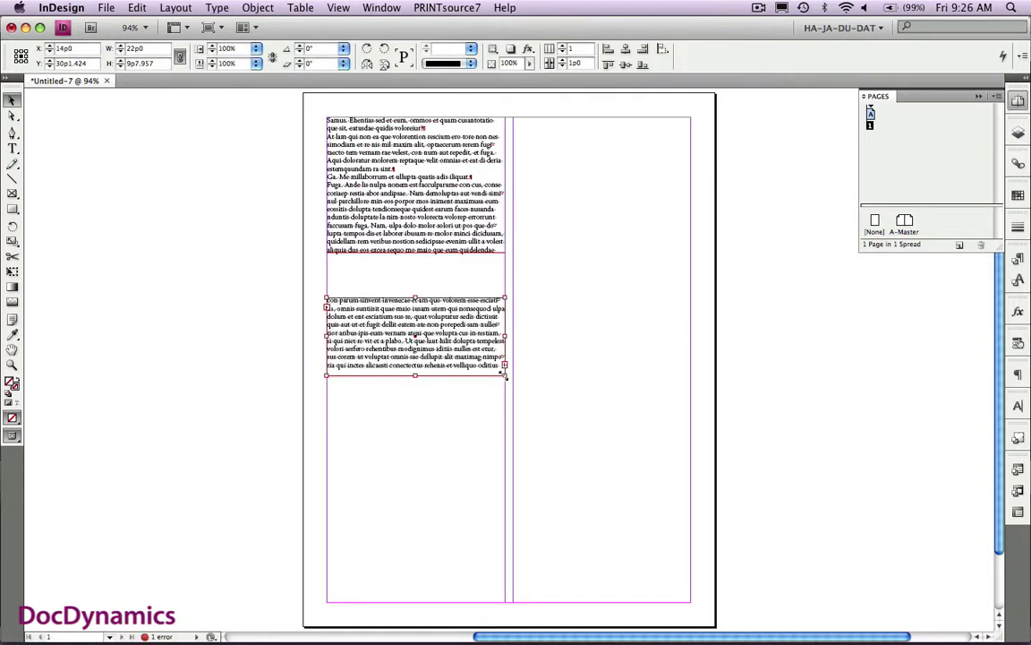
key("super+z")
key("super+z")
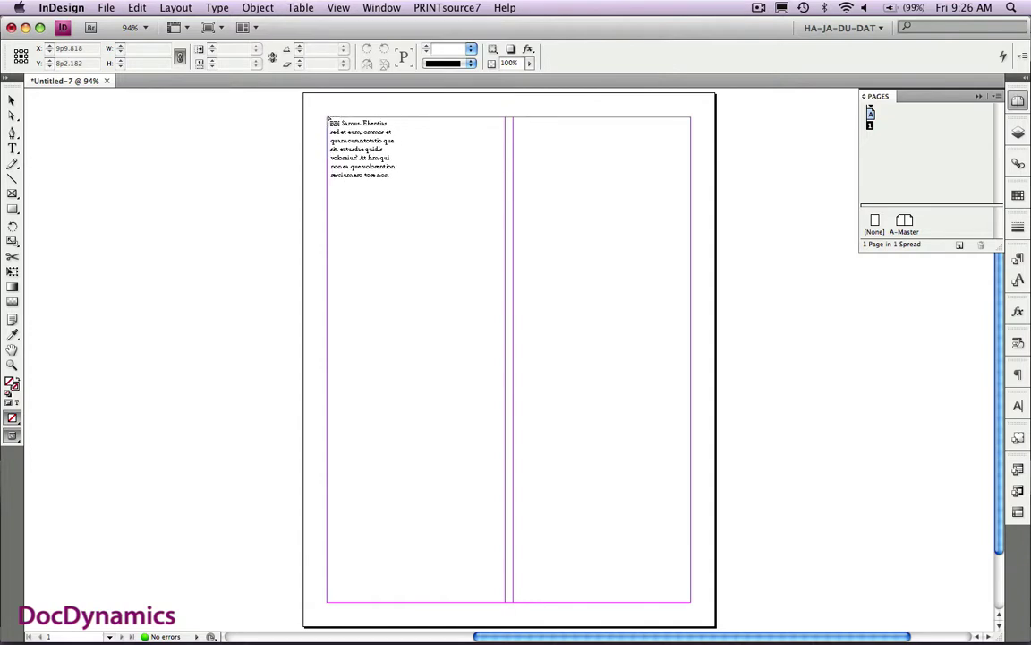
left_click_drag(327, 117, 509, 232)
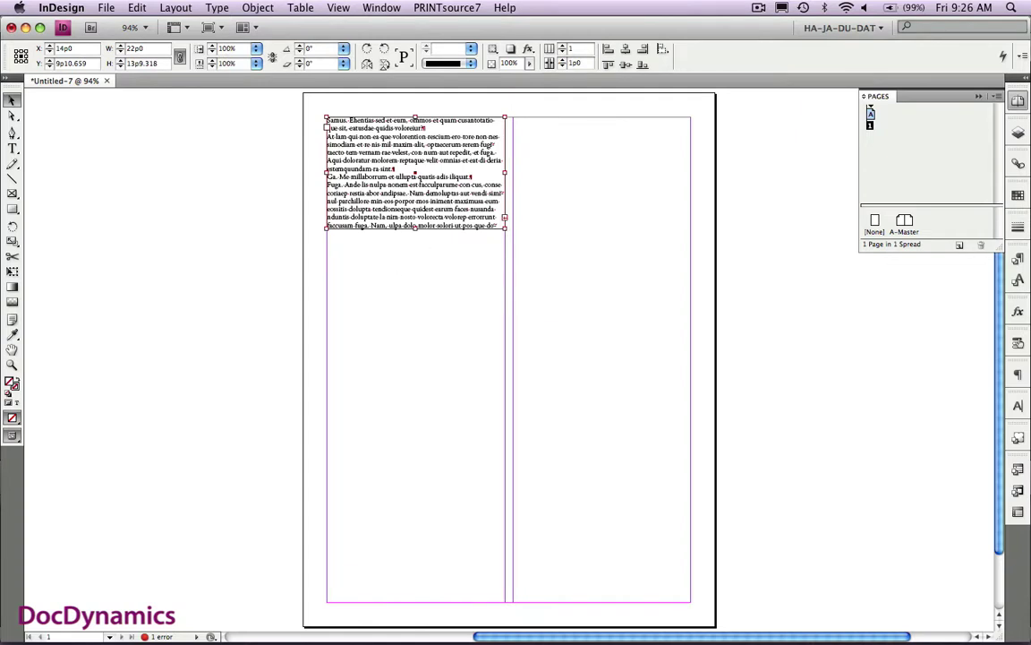
left_click(504, 218)
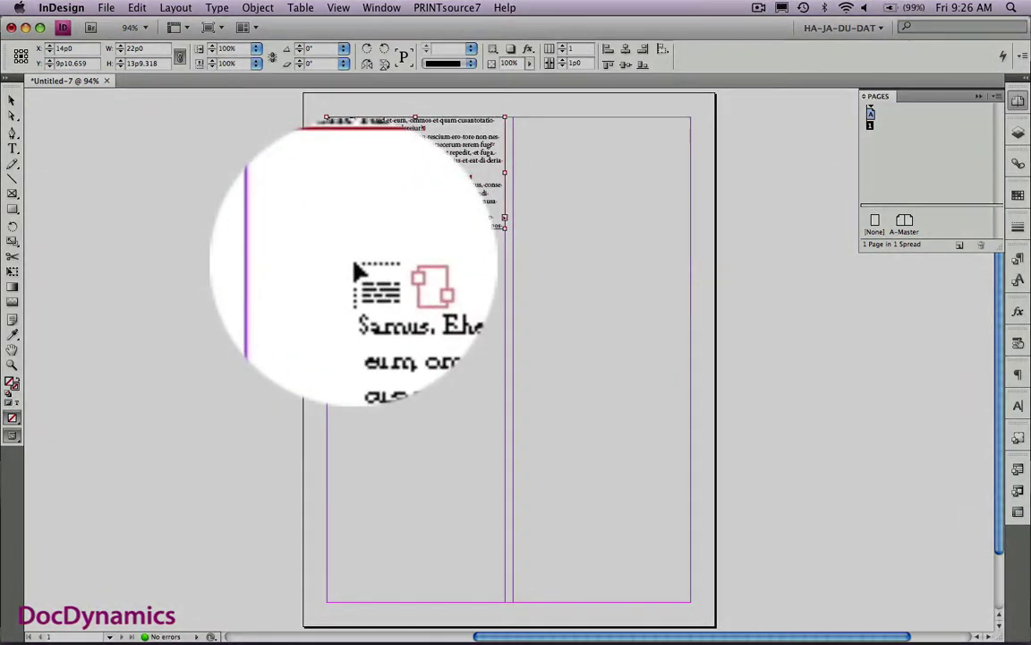
key("alt")
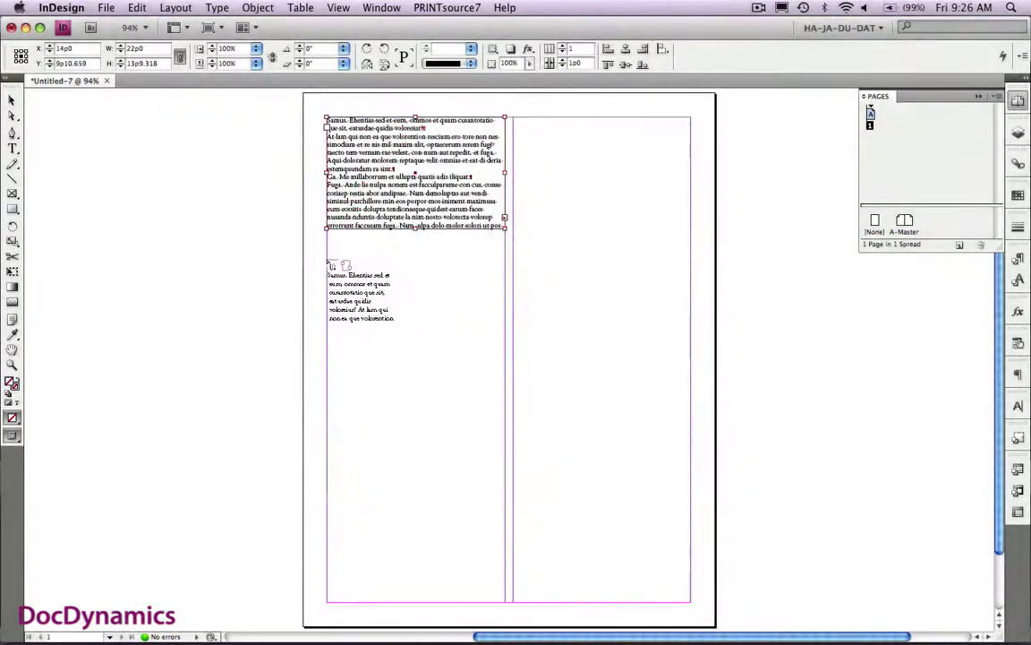
mouse_move(327, 260)
left_mouse_down()
mouse_move(479, 376)
mouse_move(505, 379)
left_mouse_up()
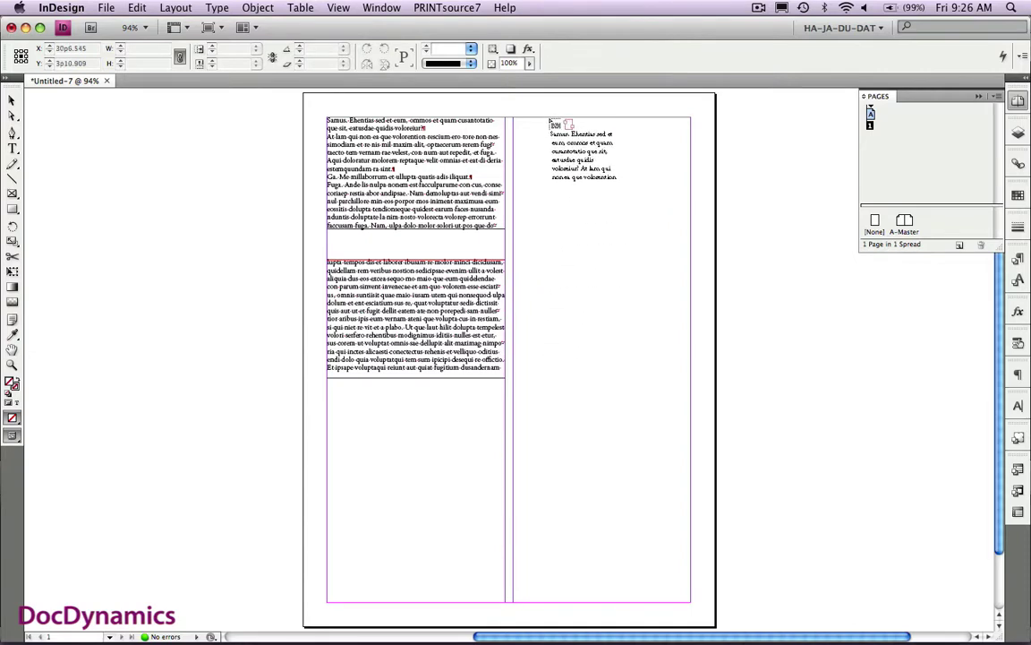
left_click(552, 123)
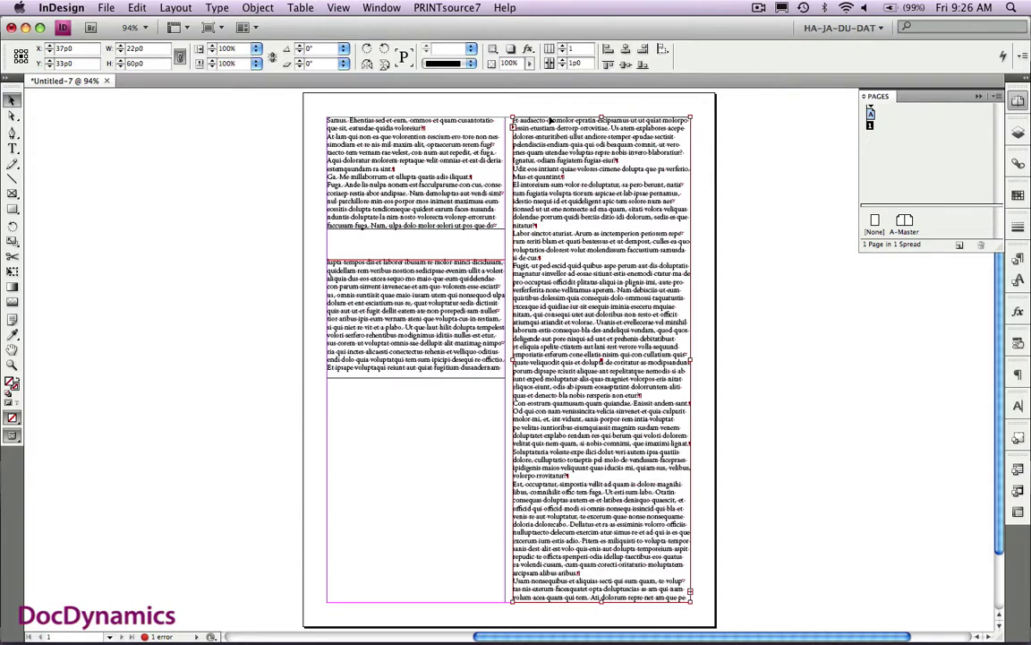
key("super+z")
key("super+z")
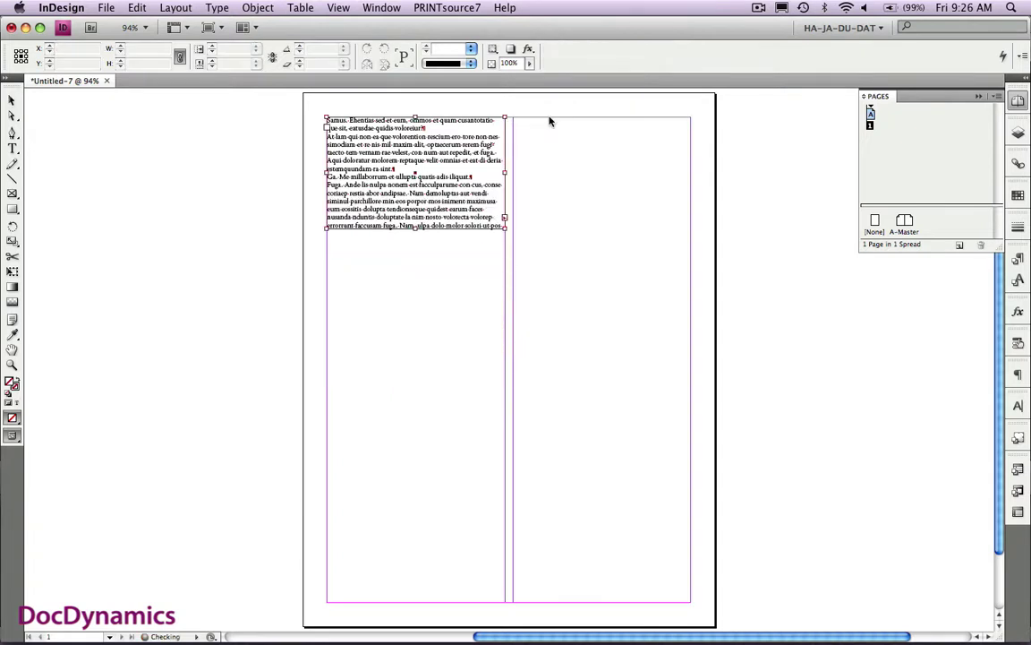
key("super+z")
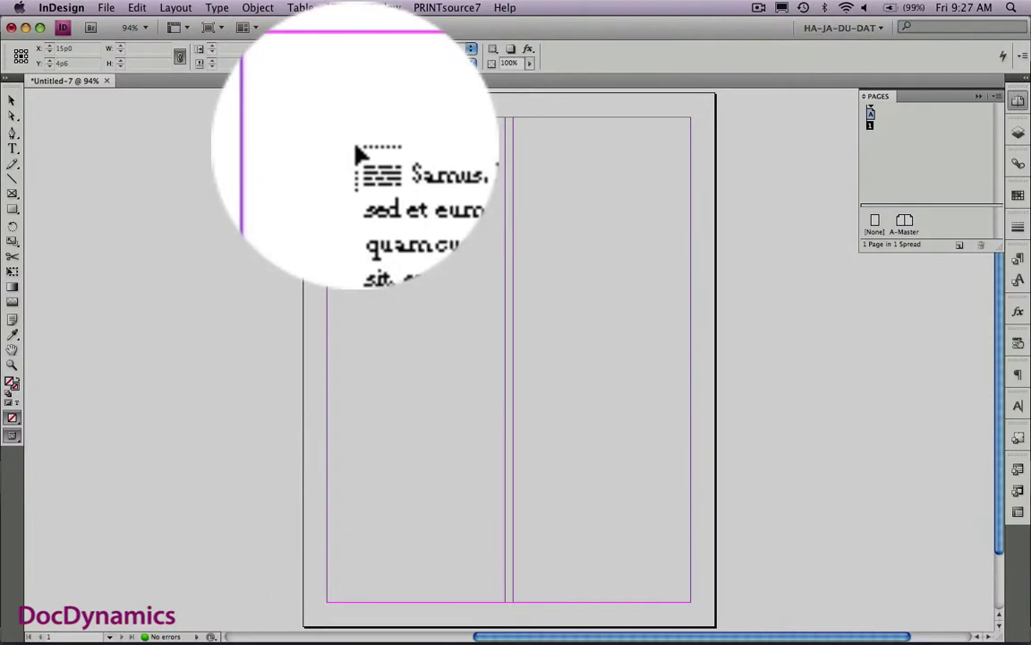
- Autoflow the text from the left column's top across 8 pages, checking page 8 and page 1
key("shift")
key("shift")
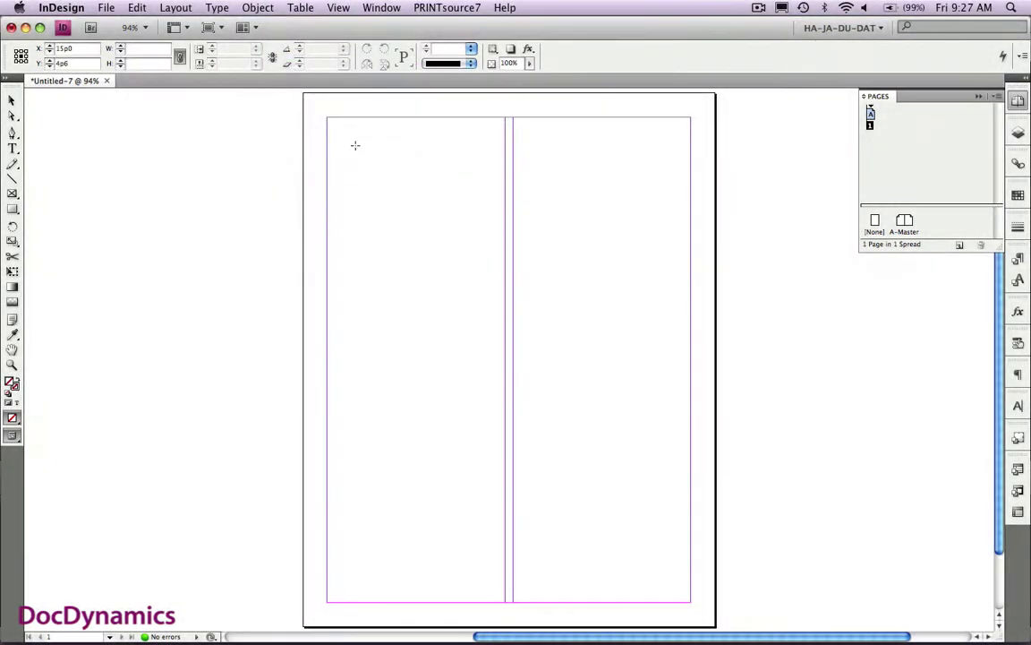
left_click(356, 148, "shift")
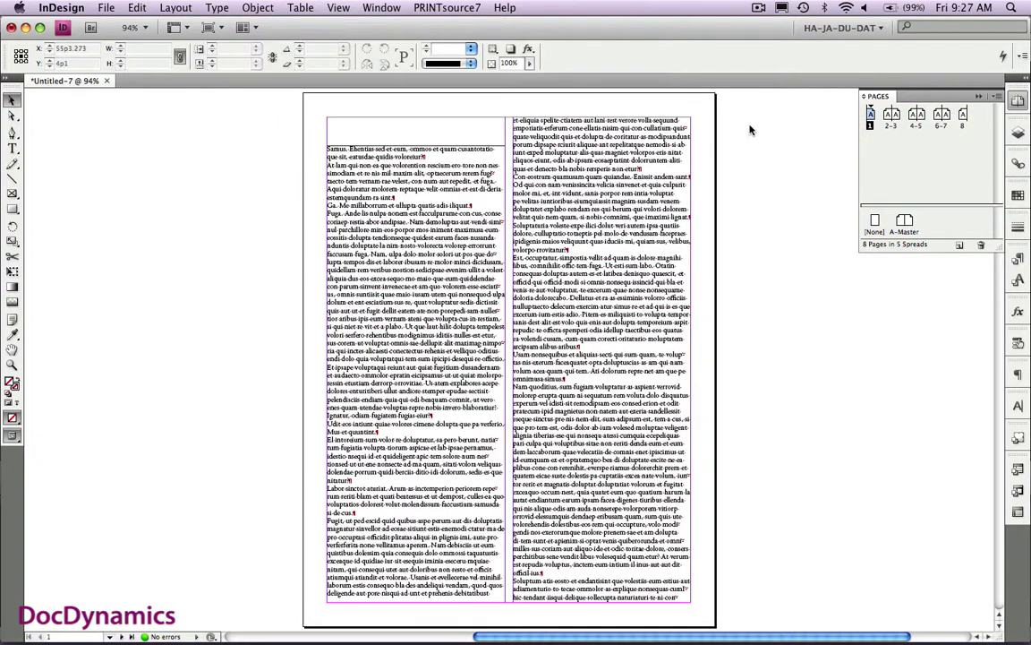
double_click(963, 116)
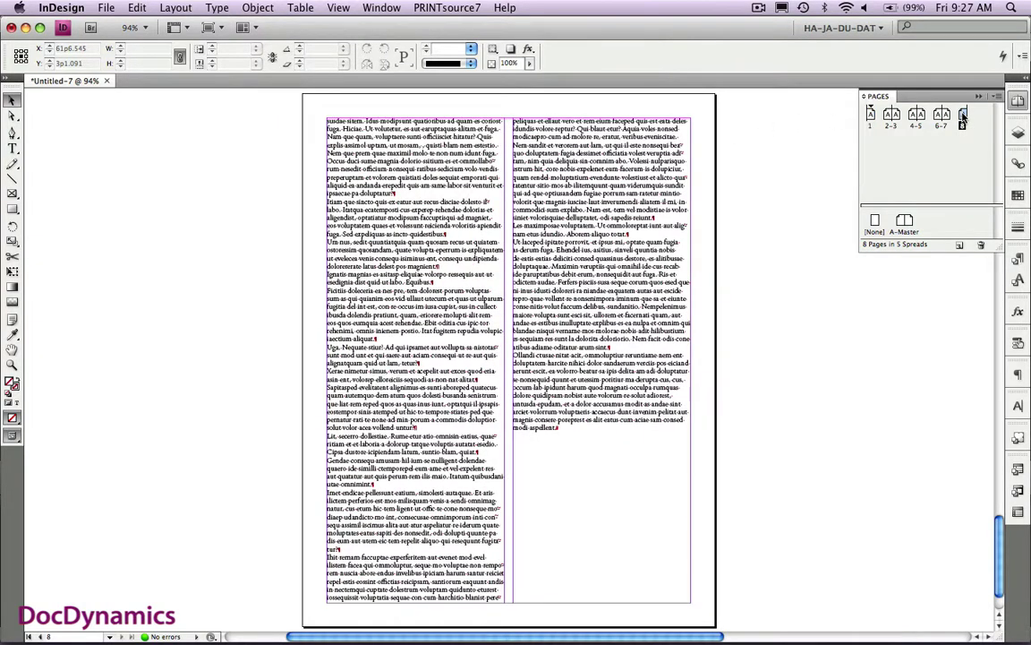
double_click(872, 118)
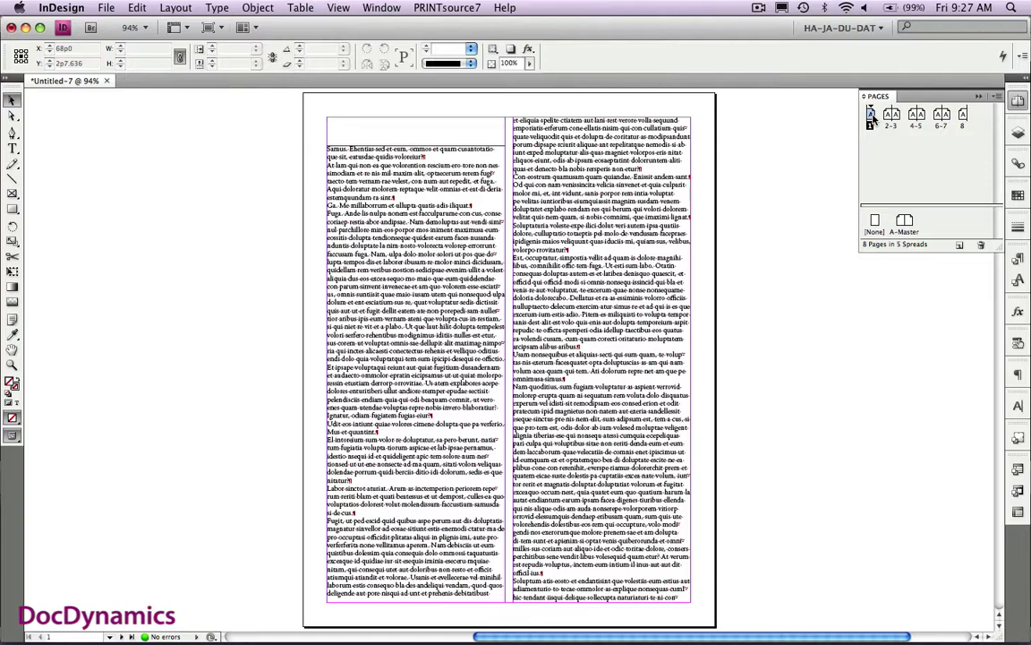
left_click(142, 27)
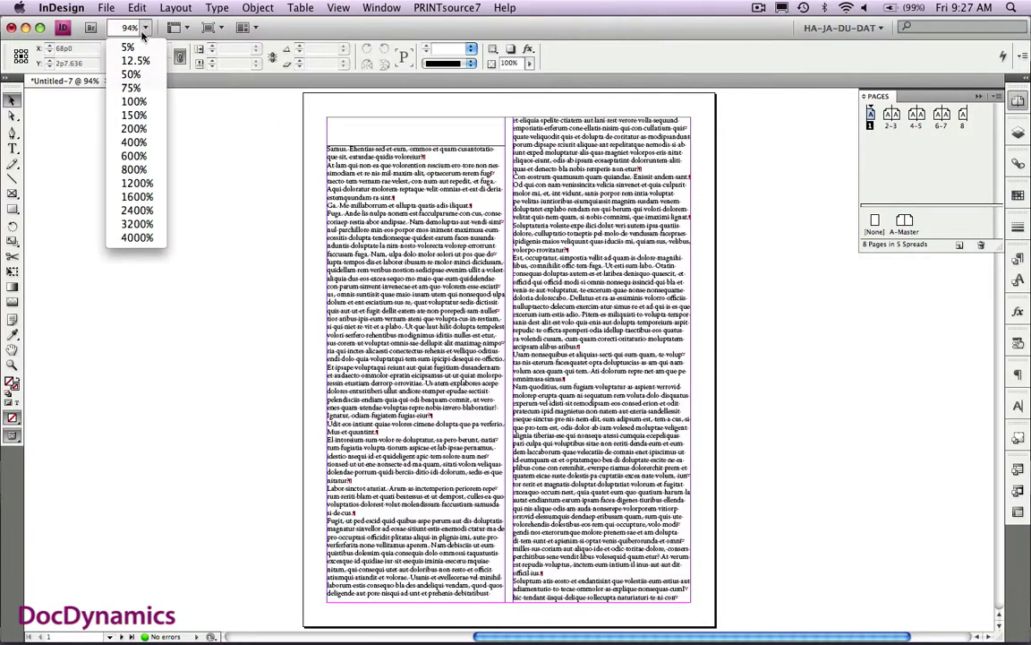
left_click(149, 81)
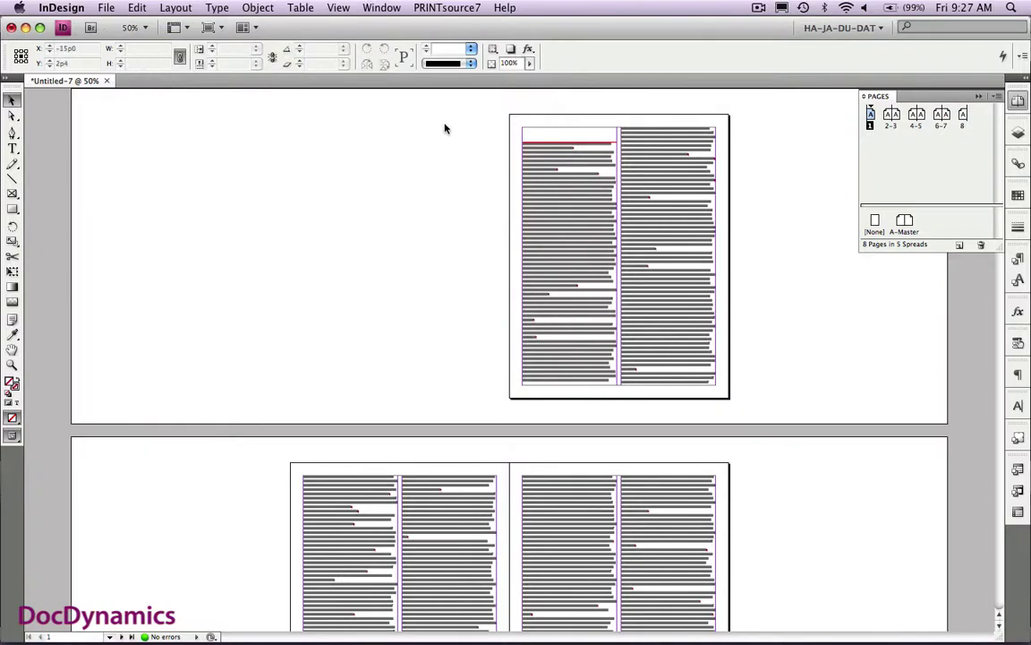
left_click(590, 169)
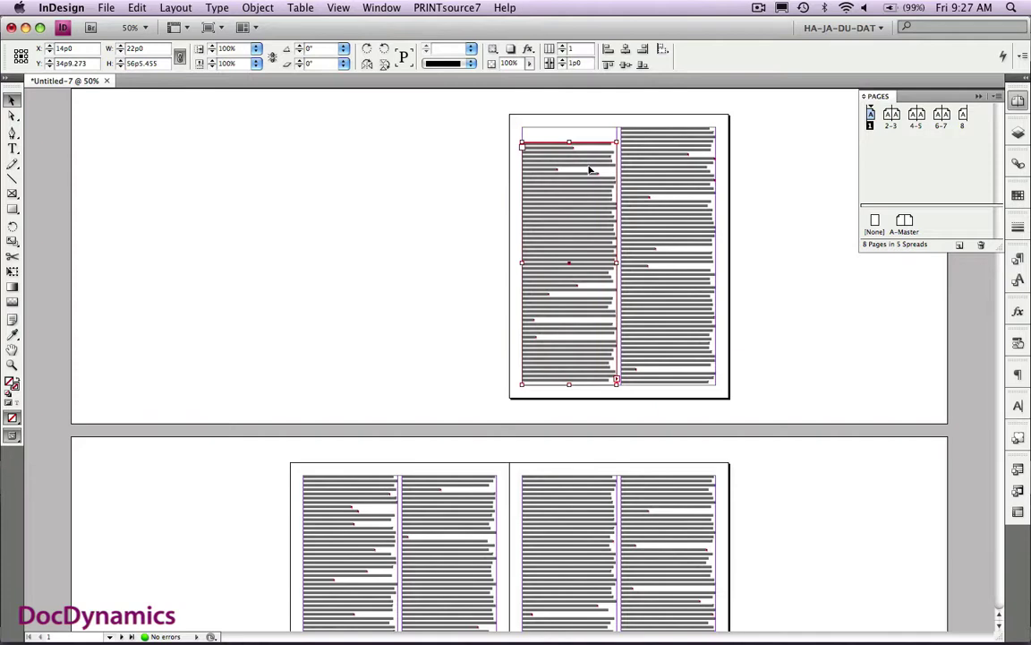
left_click(342, 8)
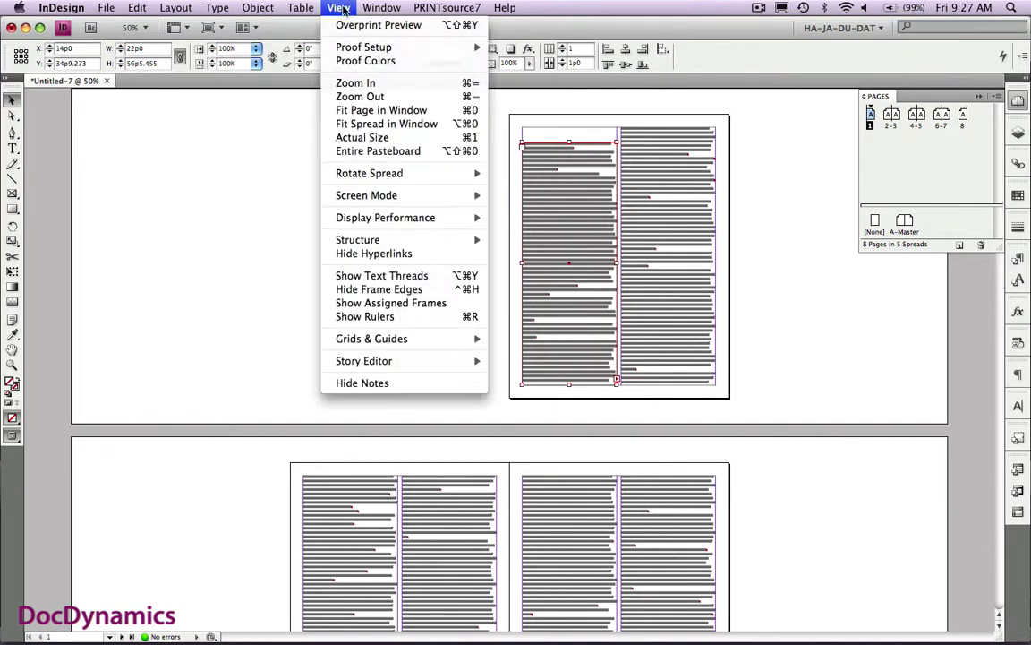
left_click(374, 277)
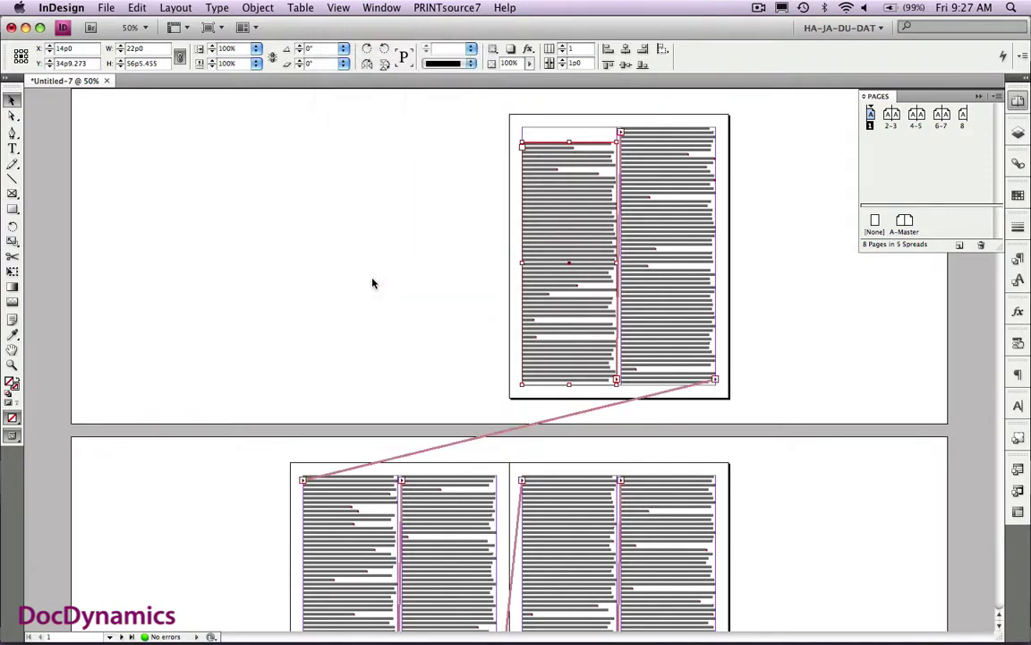
left_click(999, 627)
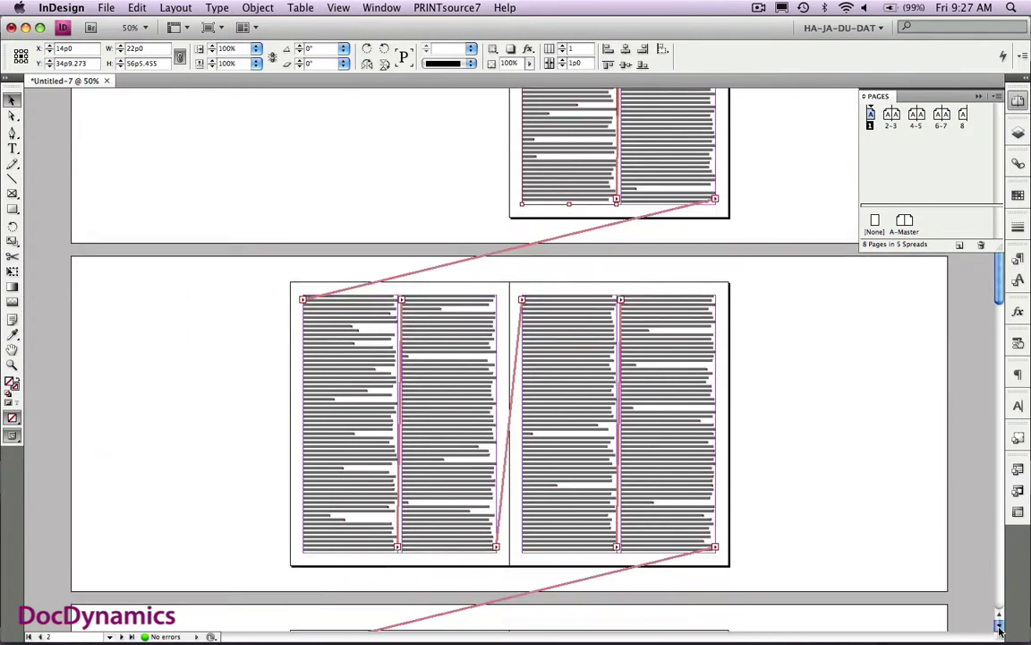
left_click(999, 627)
left_click(999, 626)
left_click(999, 628)
left_click(999, 630)
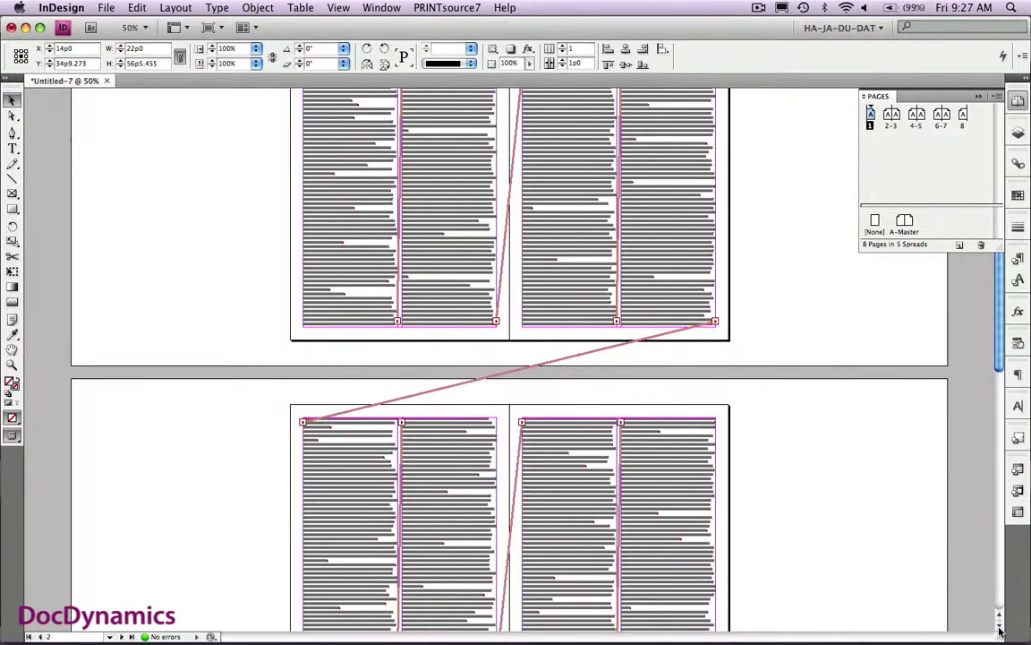
left_click(999, 630)
left_click(999, 630)
left_click(1000, 630)
left_click(999, 630)
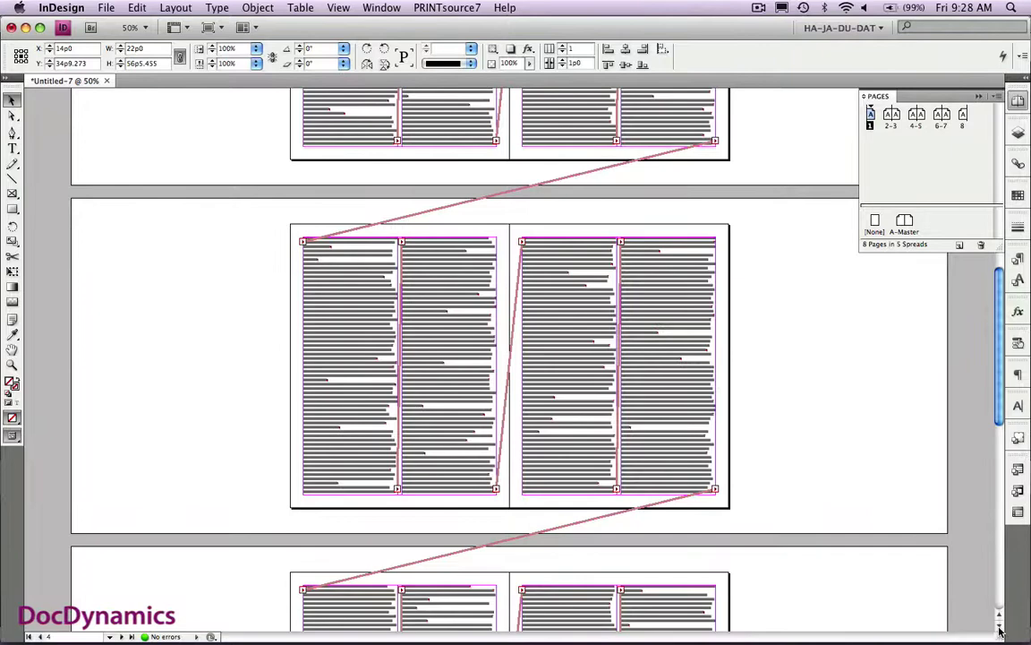
left_click(1000, 630)
left_click(1000, 631)
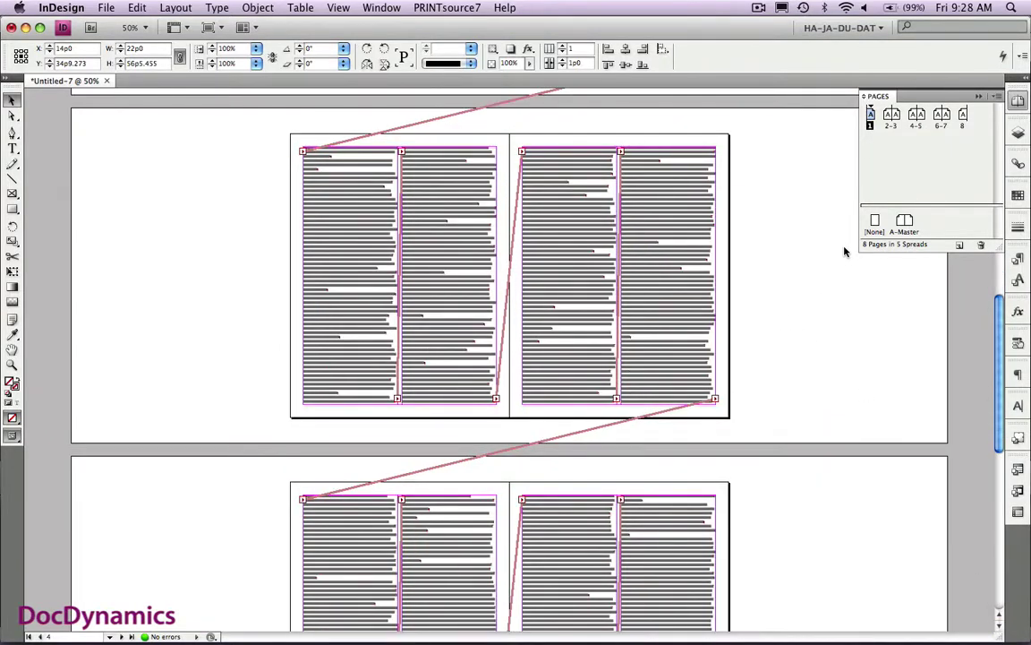
- On the A-Master, set all four margins to 4p0 in Margins and Columns
double_click(906, 233)
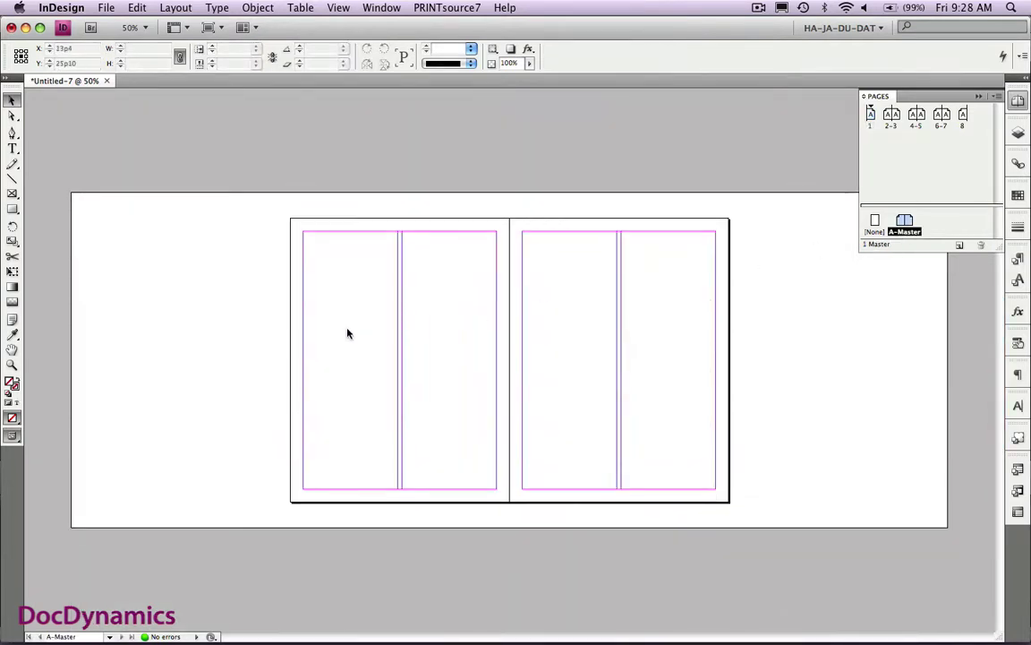
left_click(175, 8)
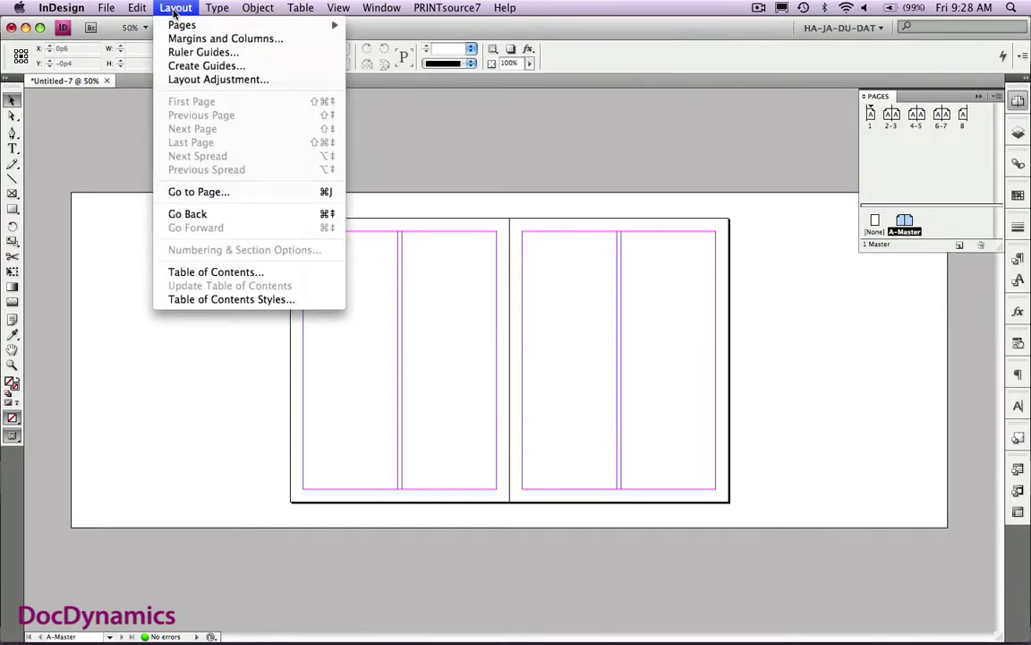
left_click(170, 38)
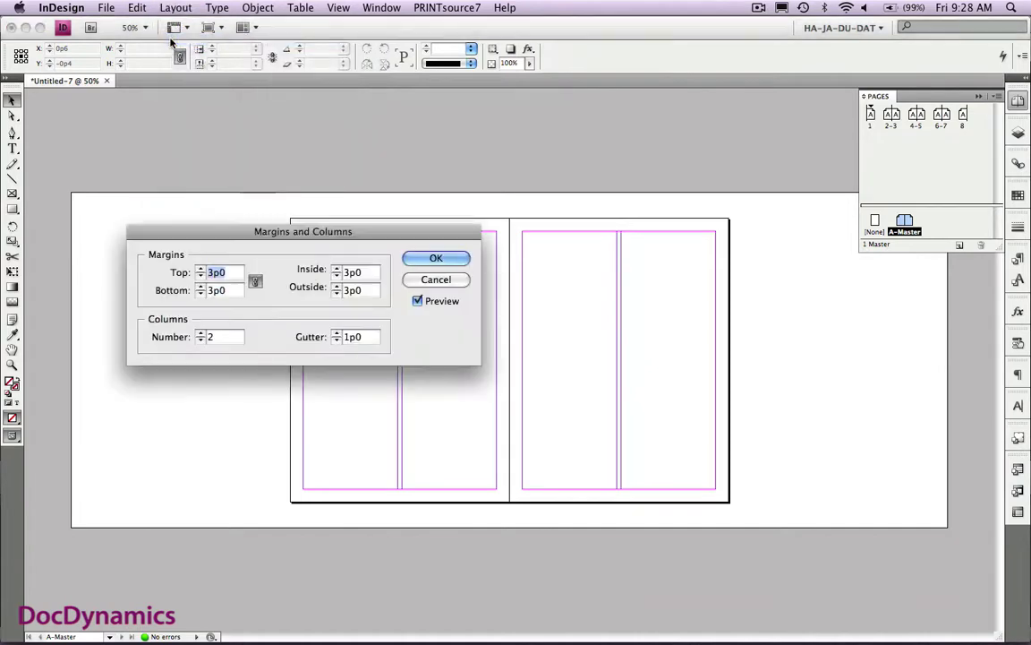
left_click(200, 270)
left_click(201, 269)
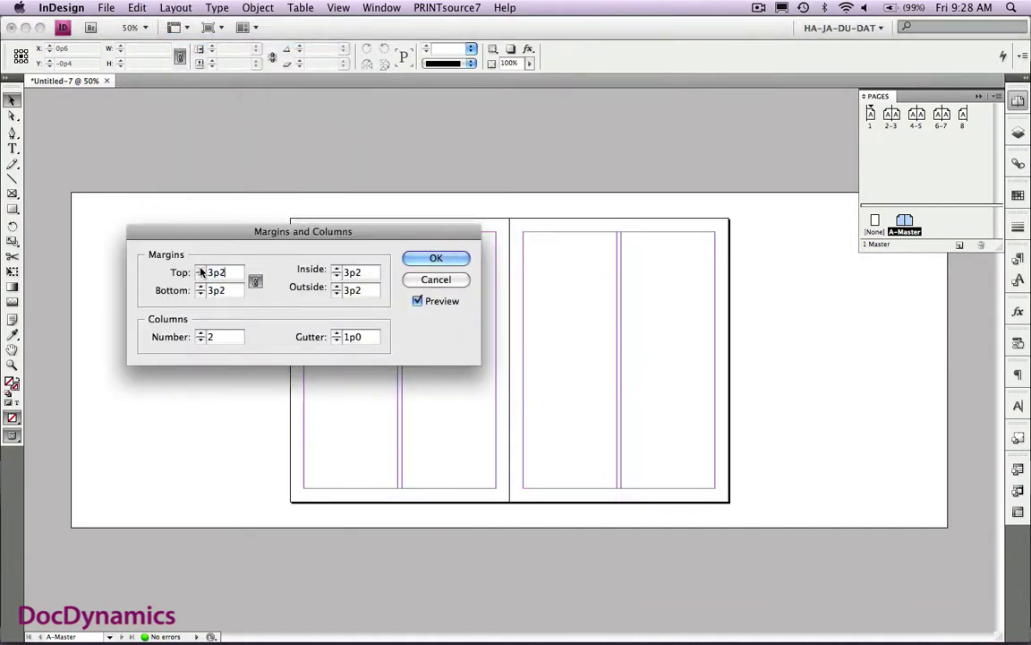
left_click(201, 270)
left_click(201, 269)
left_click(200, 270)
left_click(200, 269)
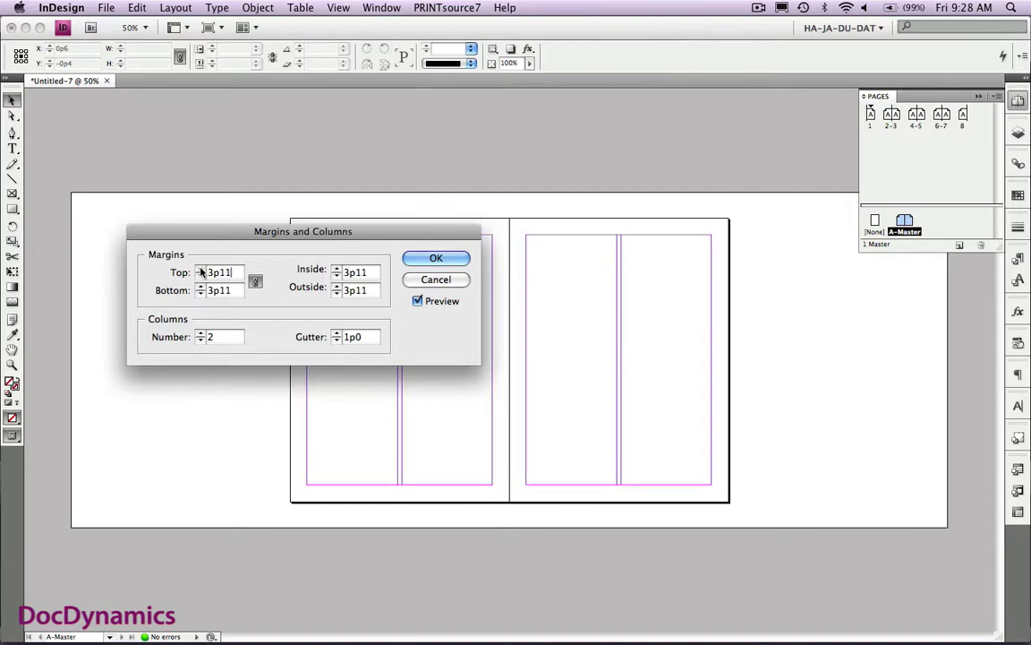
left_click(201, 270)
left_click(200, 270)
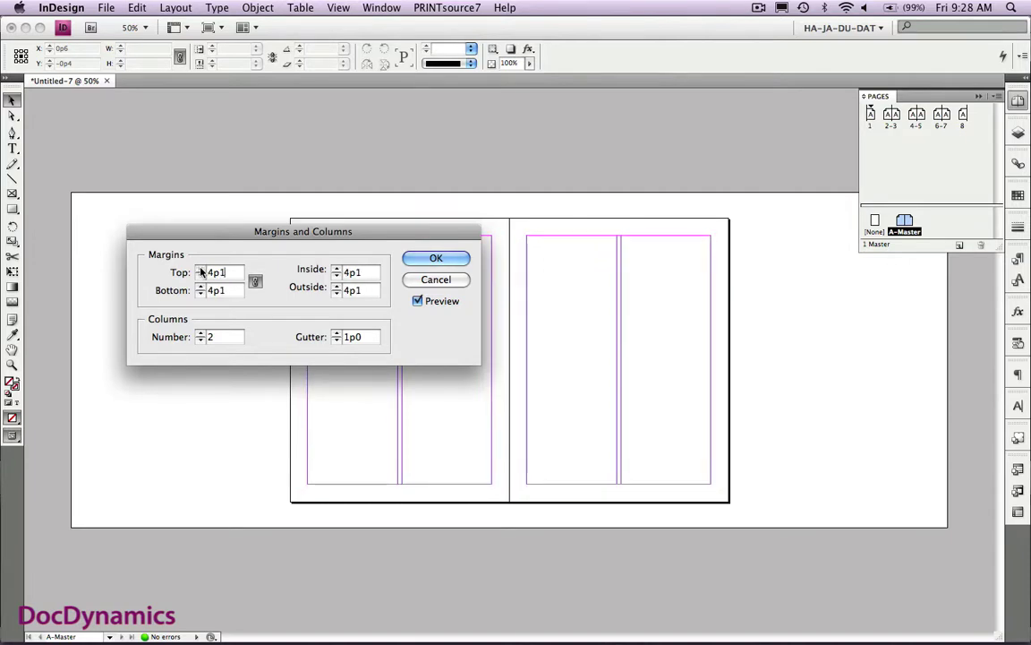
left_click(201, 276)
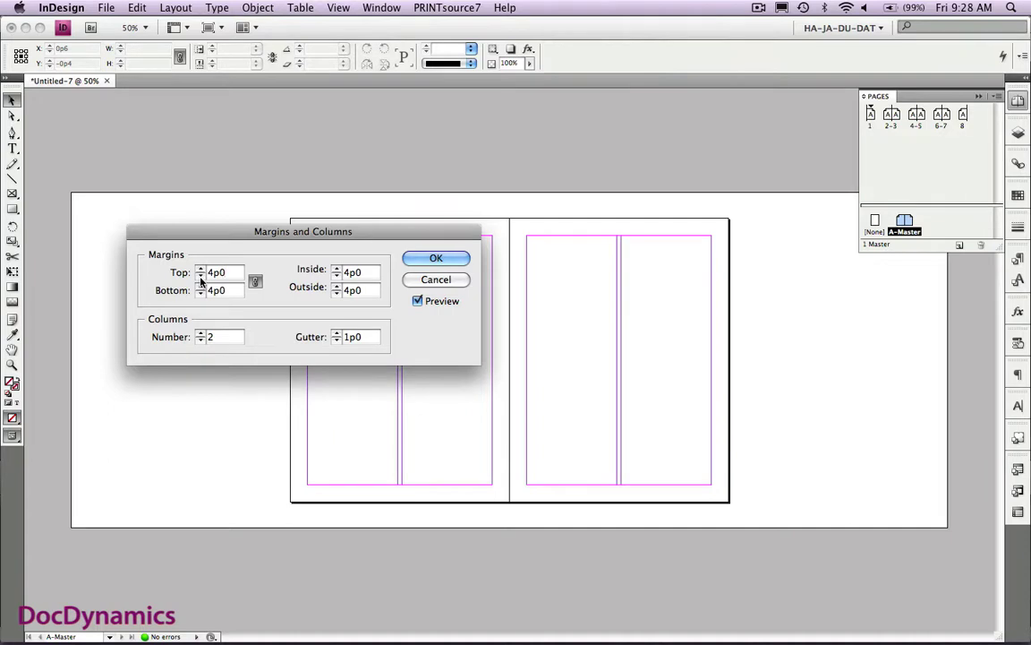
- Widen the column gutter to 2p0
left_click(337, 333)
left_click(337, 333)
left_click(337, 333)
left_click(336, 333)
left_click(336, 333)
left_click(337, 333)
left_click(337, 333)
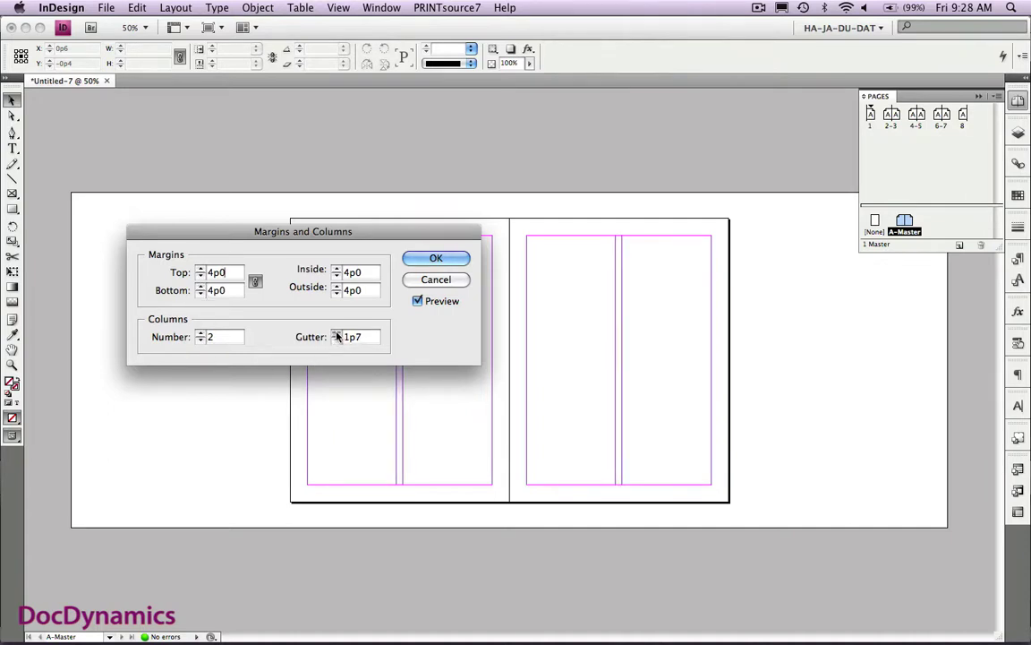
left_click(337, 333)
left_click(336, 334)
left_click(336, 333)
left_click(336, 333)
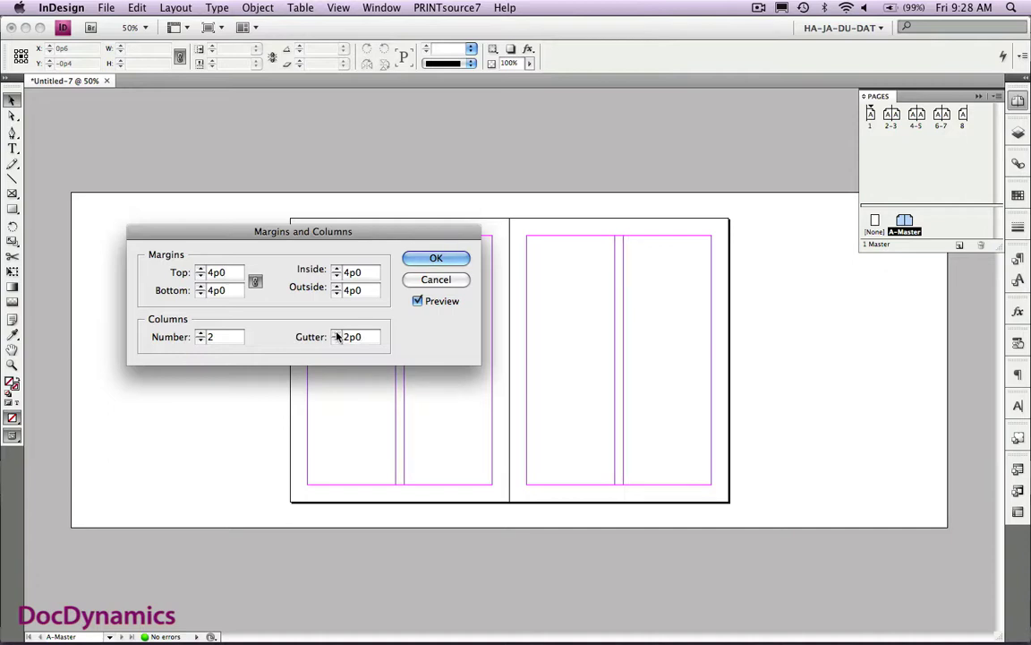
- Apply the new master settings and narrow page 1's left text frame to the new margin
left_click(433, 258)
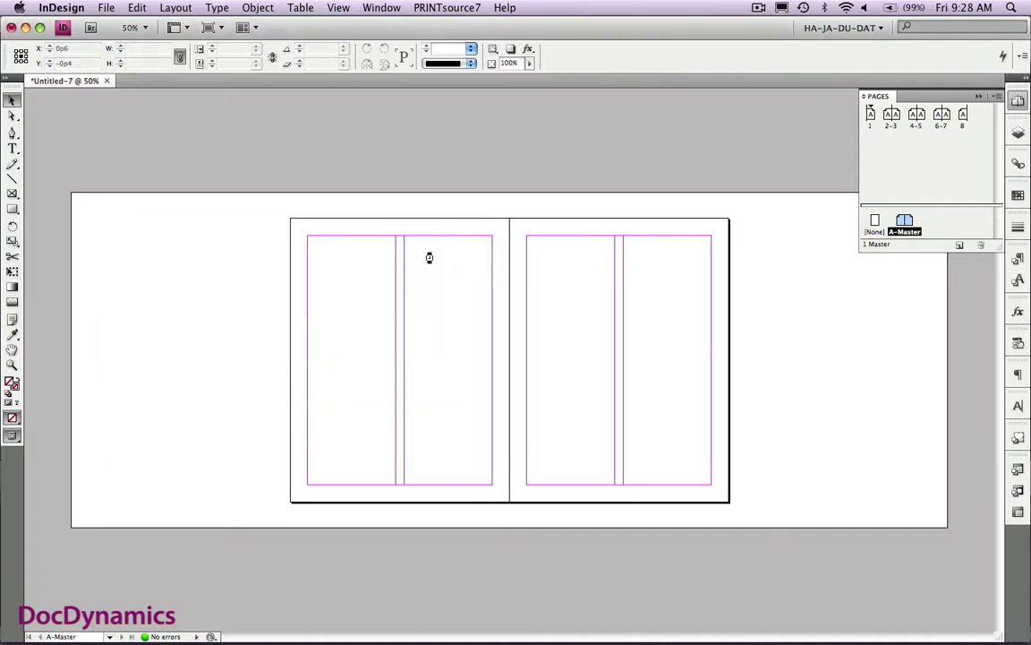
double_click(870, 114)
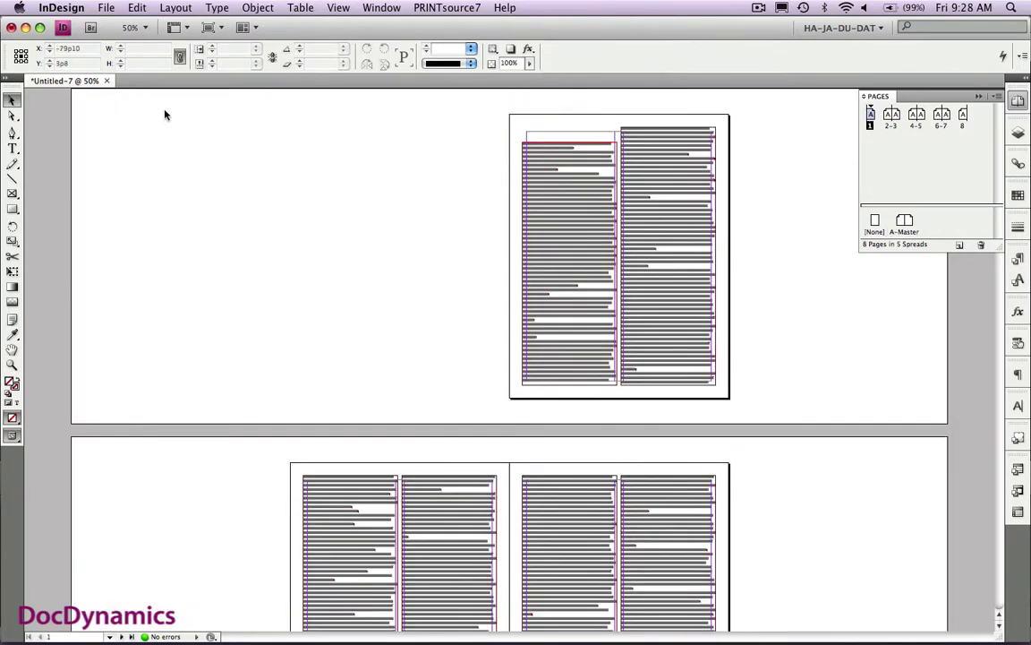
key("super+0")
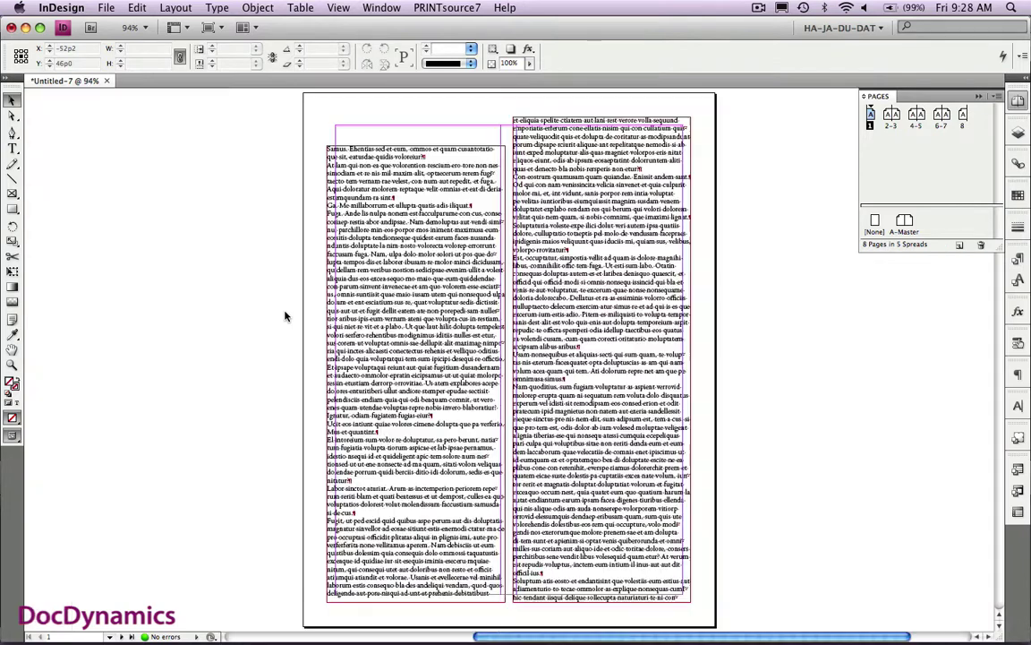
left_click(405, 326)
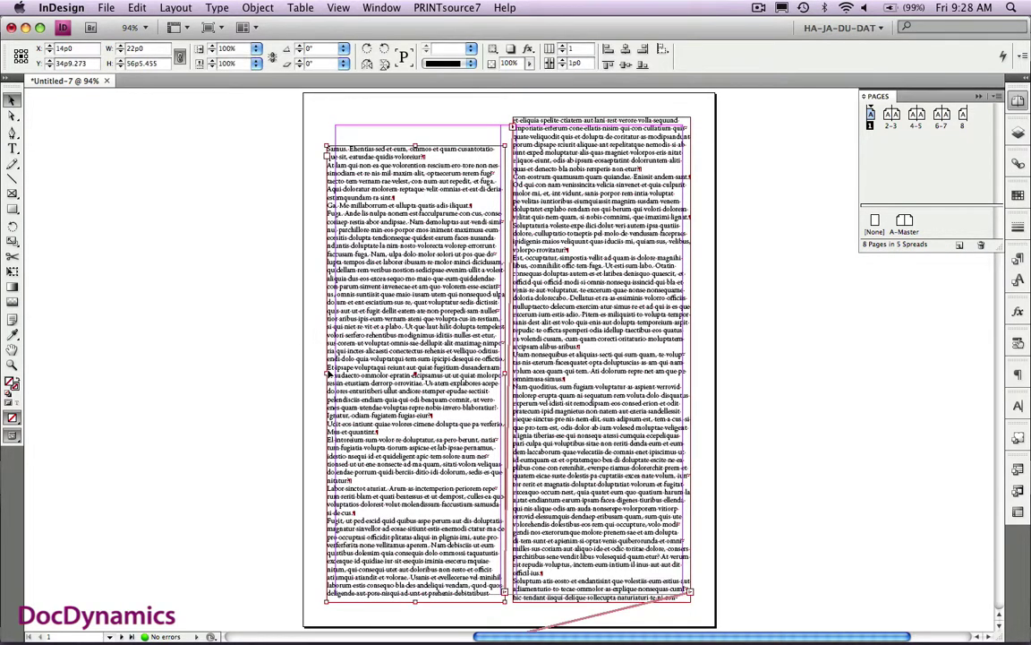
mouse_move(326, 374)
left_mouse_down()
mouse_move(300, 374)
mouse_move(335, 375)
left_mouse_up()
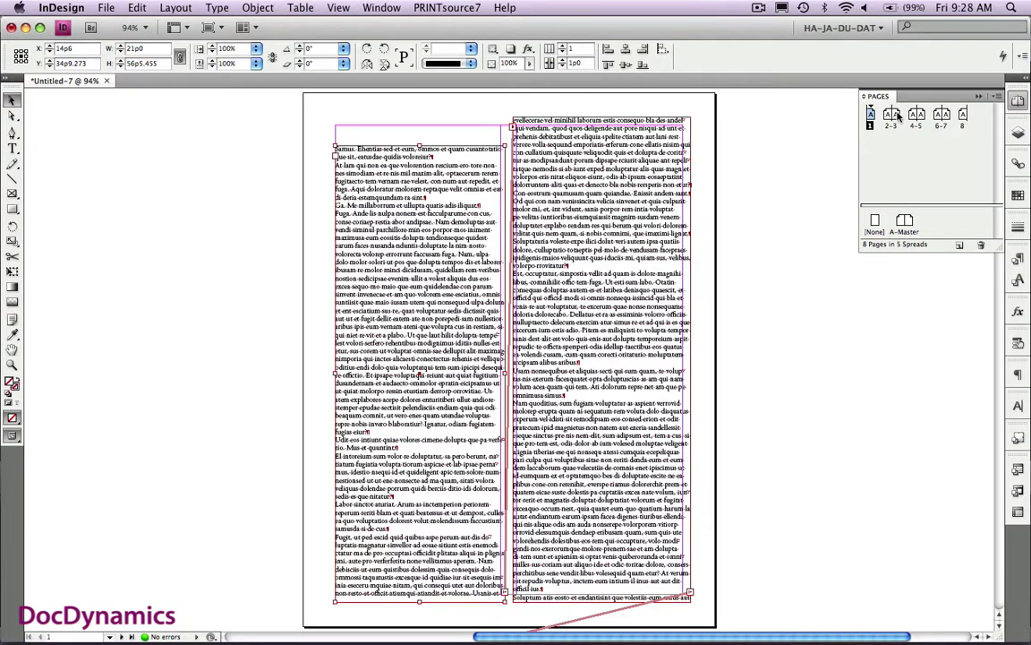
left_click(963, 115, "shift")
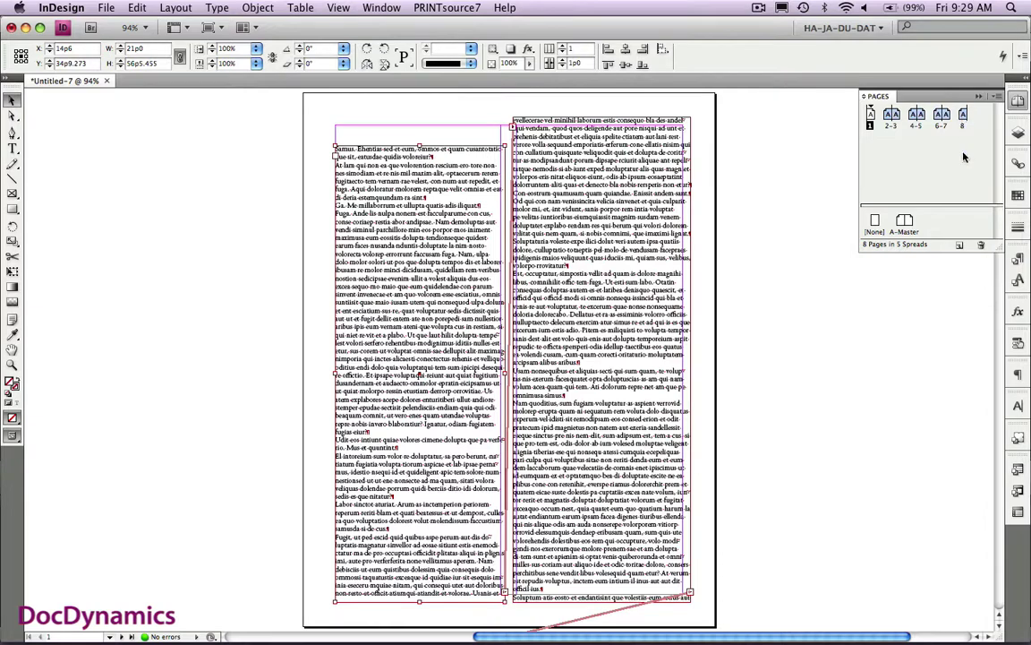
- Delete pages 2 through 8, confirming the warning, and select page 1's right text frame
left_click(983, 246)
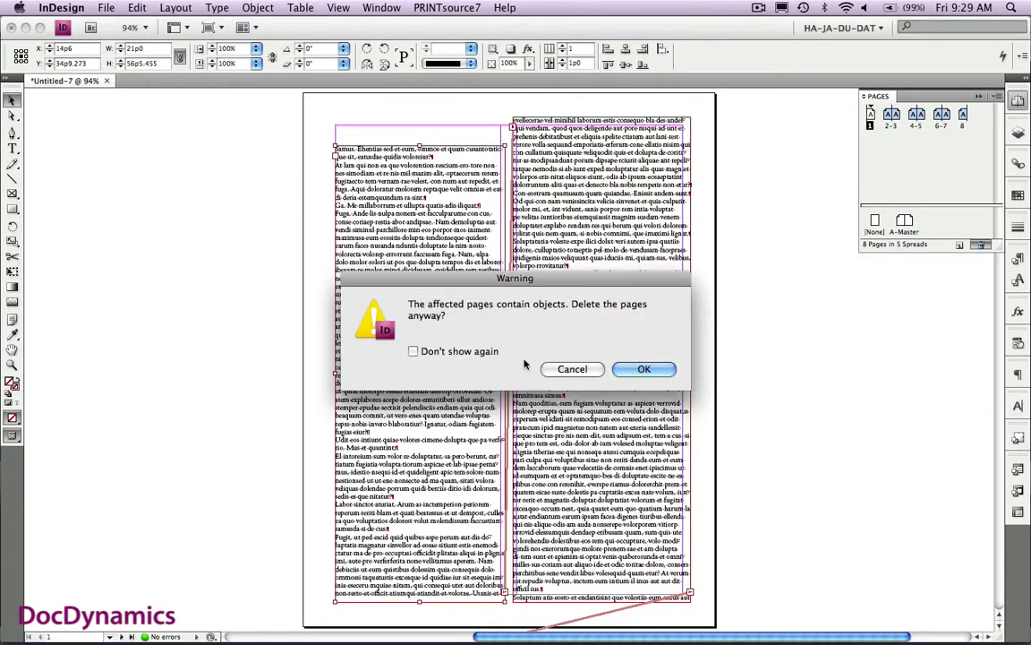
left_click(638, 369)
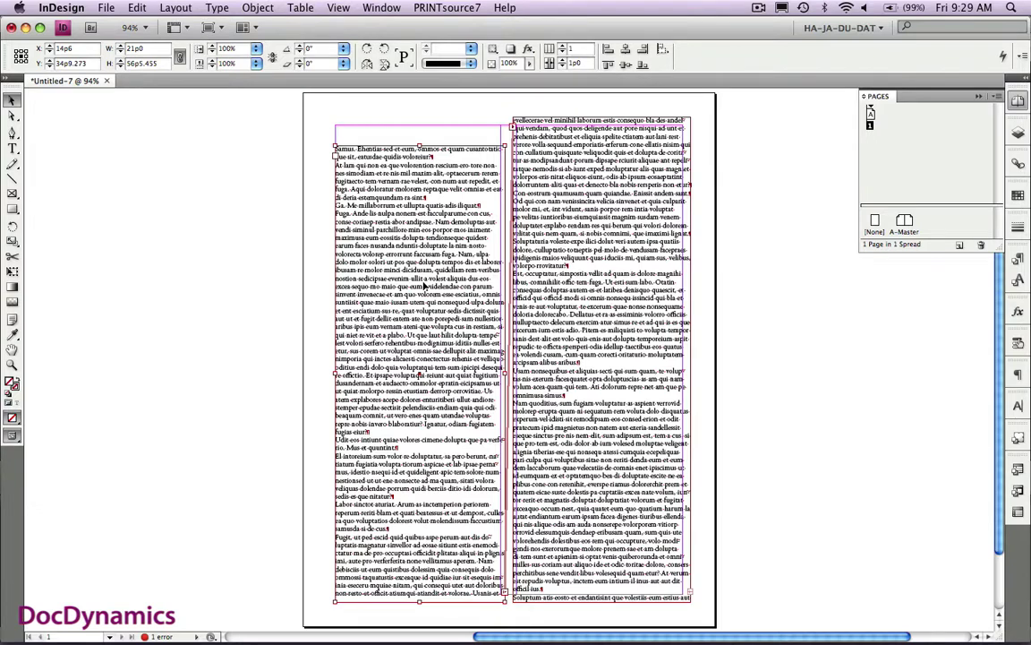
left_click(598, 267)
- Delete the right frame and fit the left frame to the top margin, left column and bottom margin
key("Delete")
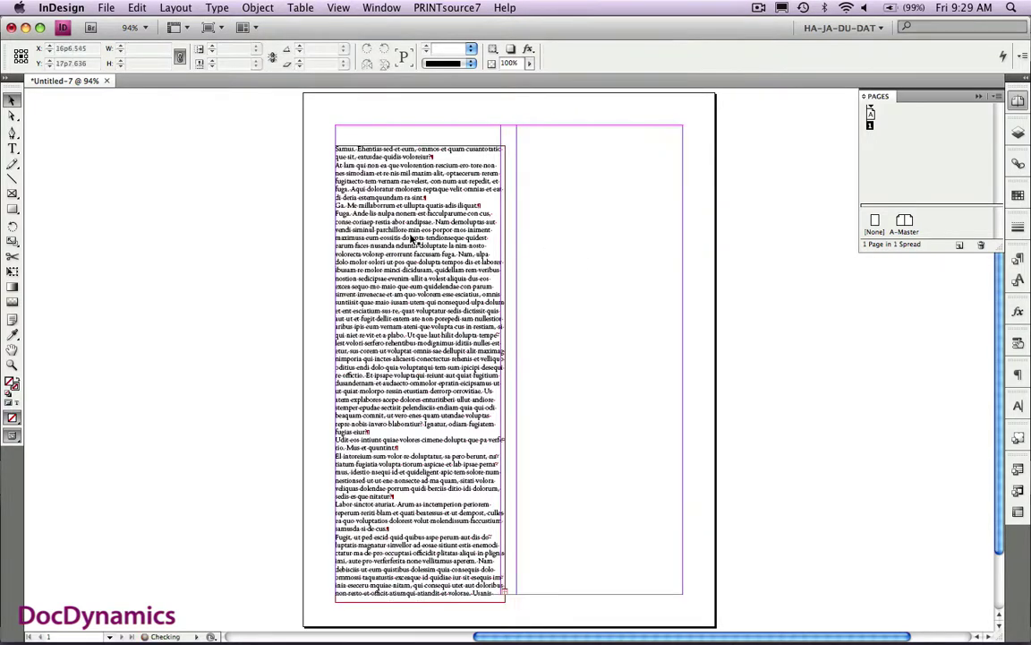
mouse_move(418, 227)
left_mouse_down()
mouse_move(418, 190)
mouse_move(417, 222)
left_mouse_up()
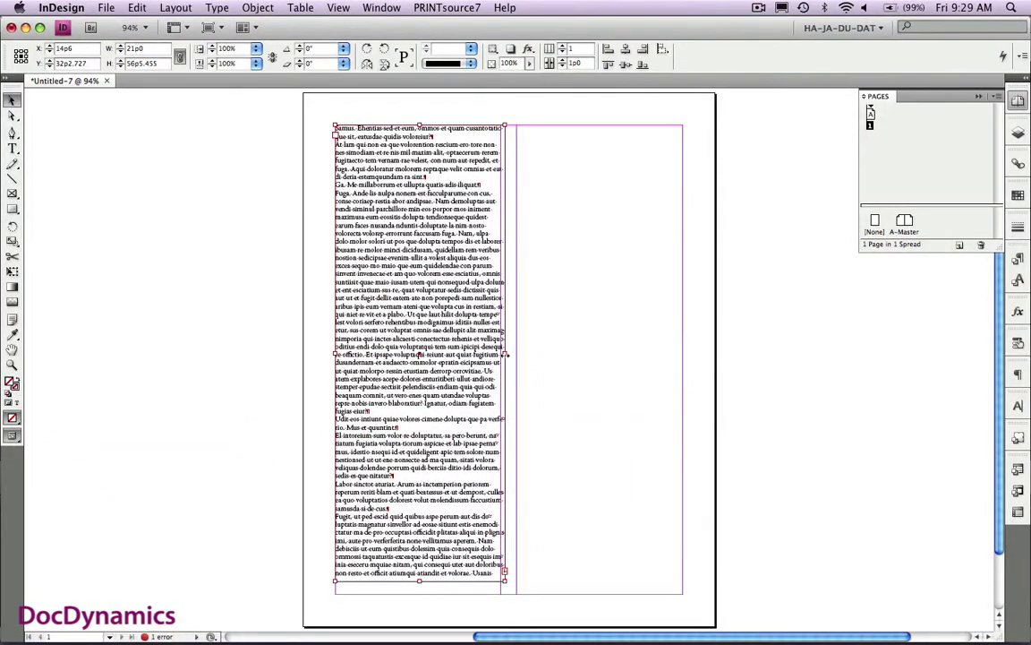
left_click_drag(505, 355, 500, 355)
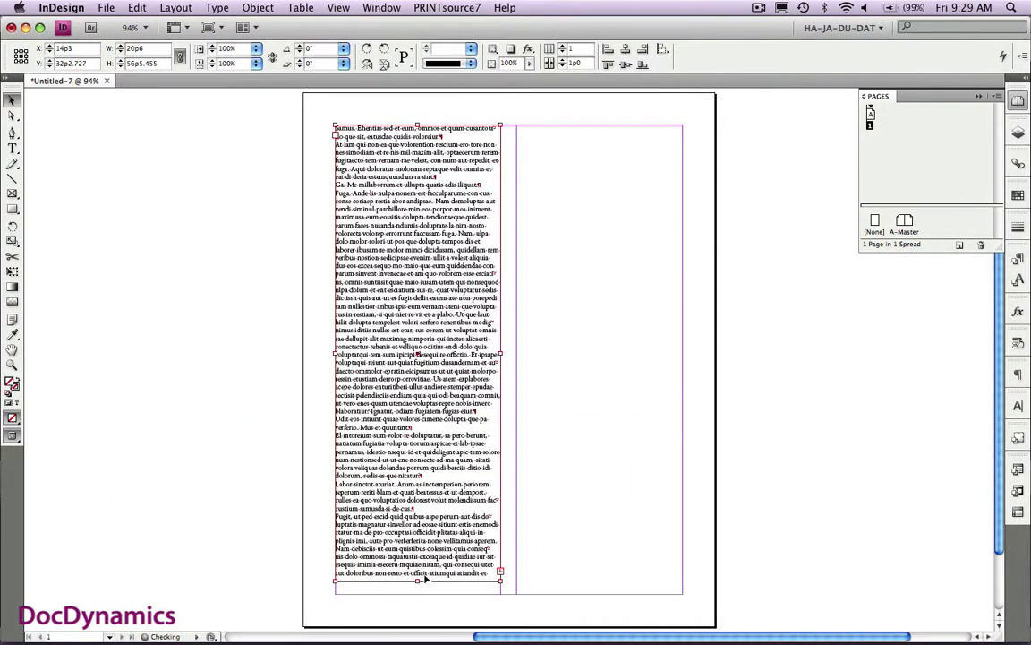
left_click_drag(417, 582, 415, 591)
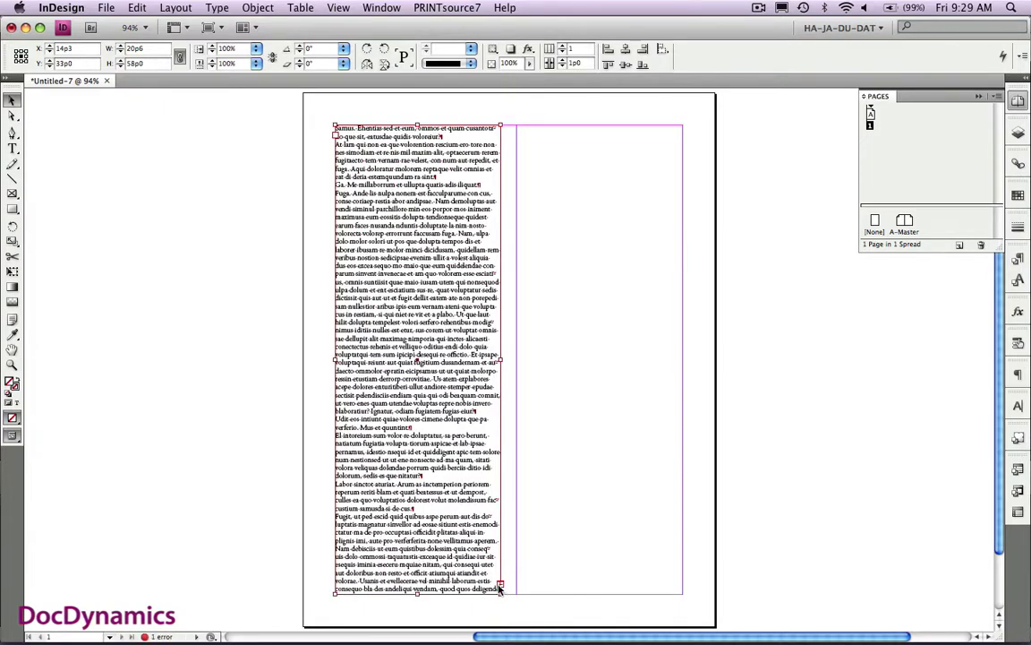
left_click(499, 587)
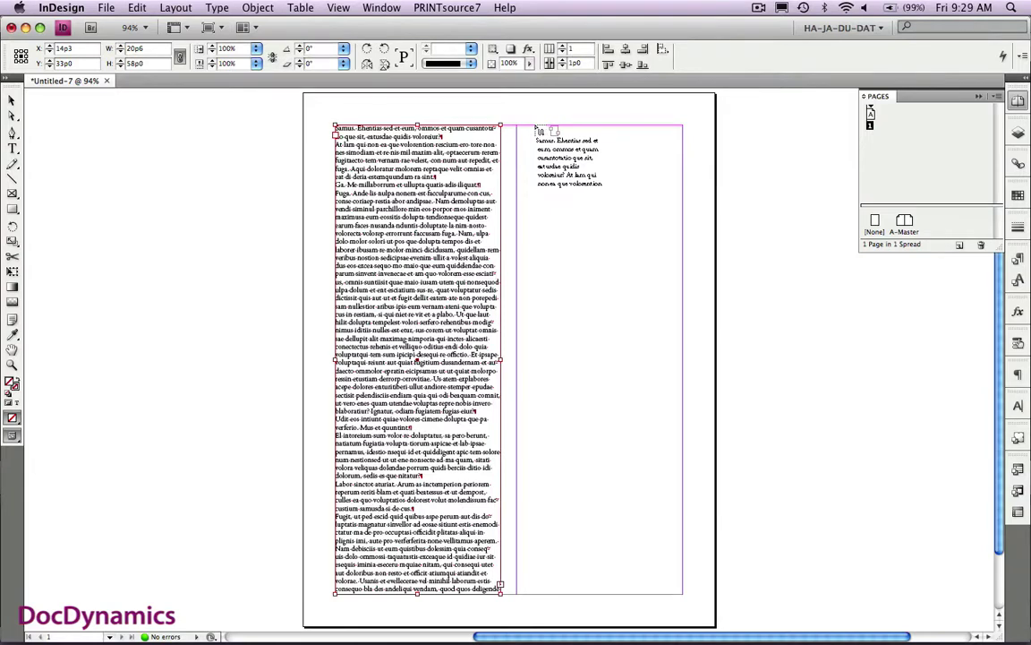
- Autoflow the overflow from the right column's top across nine pages and view spread 8-9
left_click(537, 131, "shift")
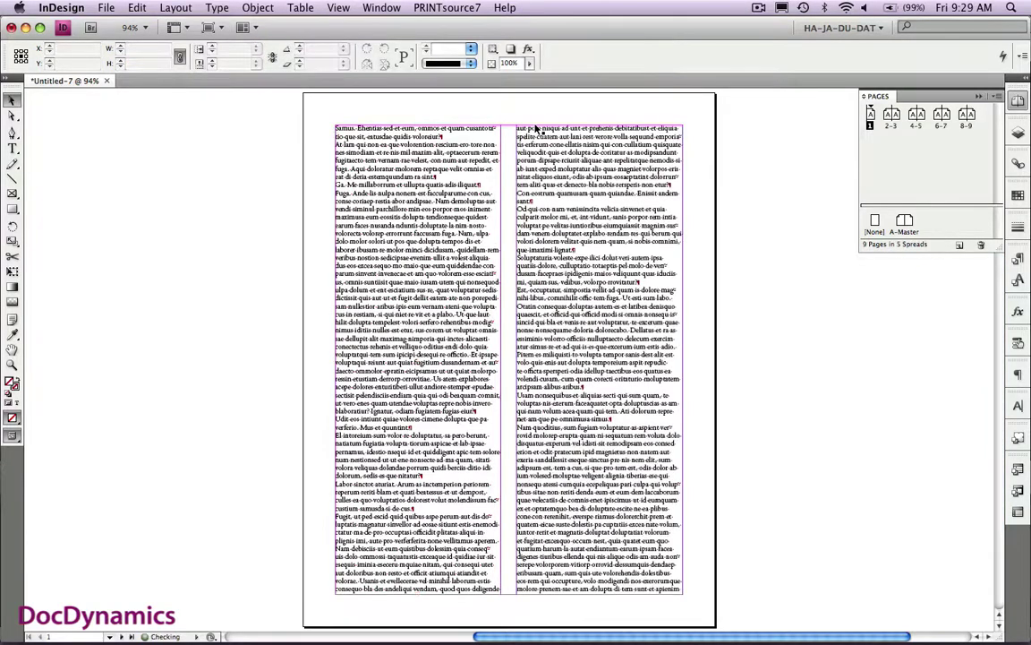
double_click(972, 117)
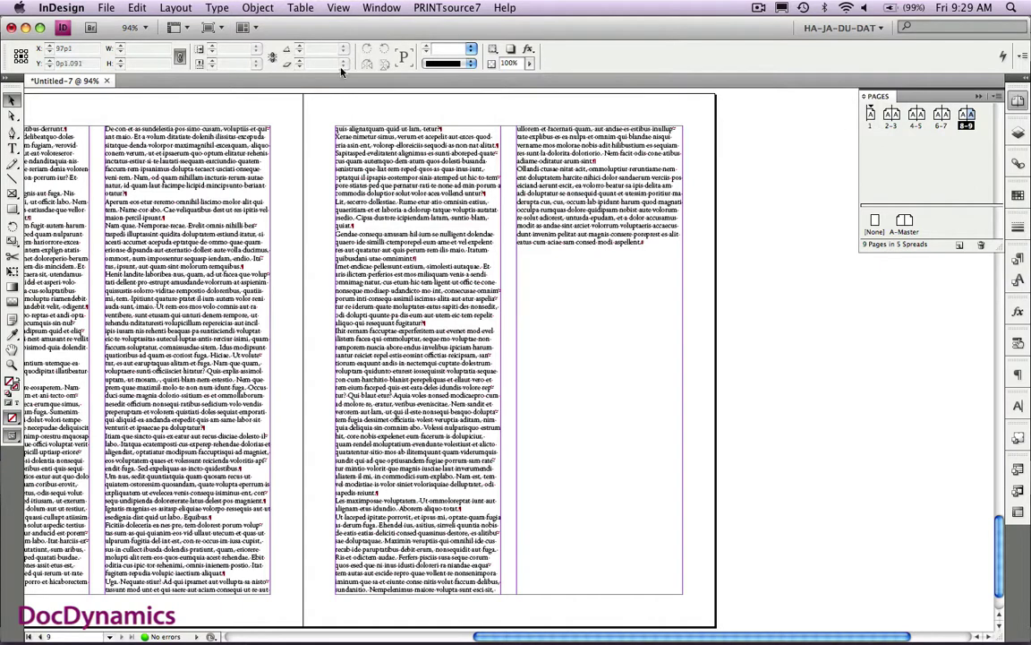
- Close Untitled-7, choosing Don't Save
left_click(107, 82)
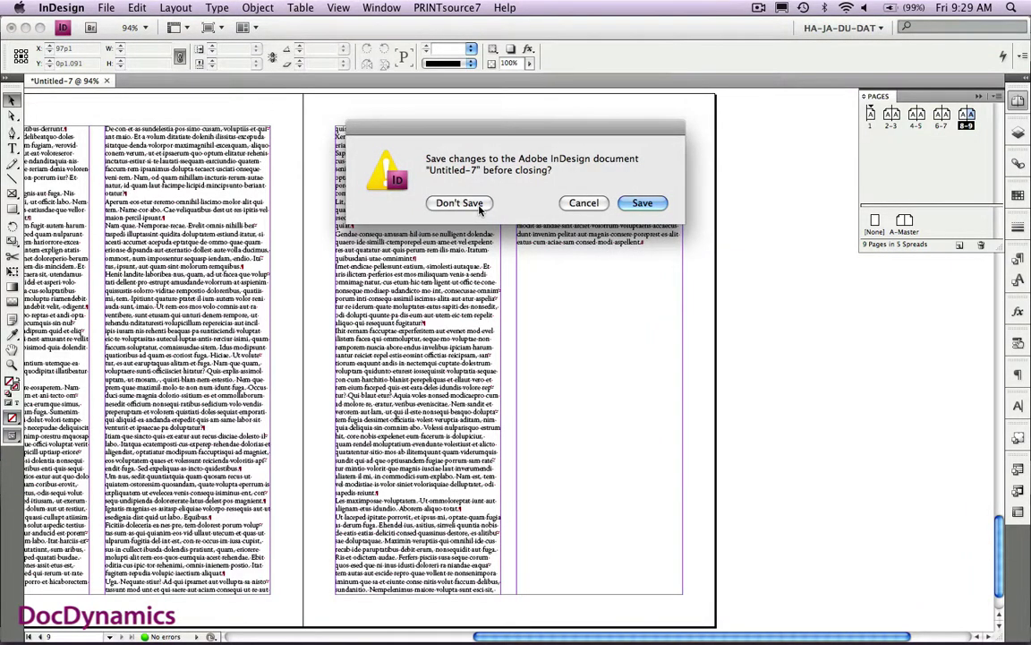
left_click(480, 206)
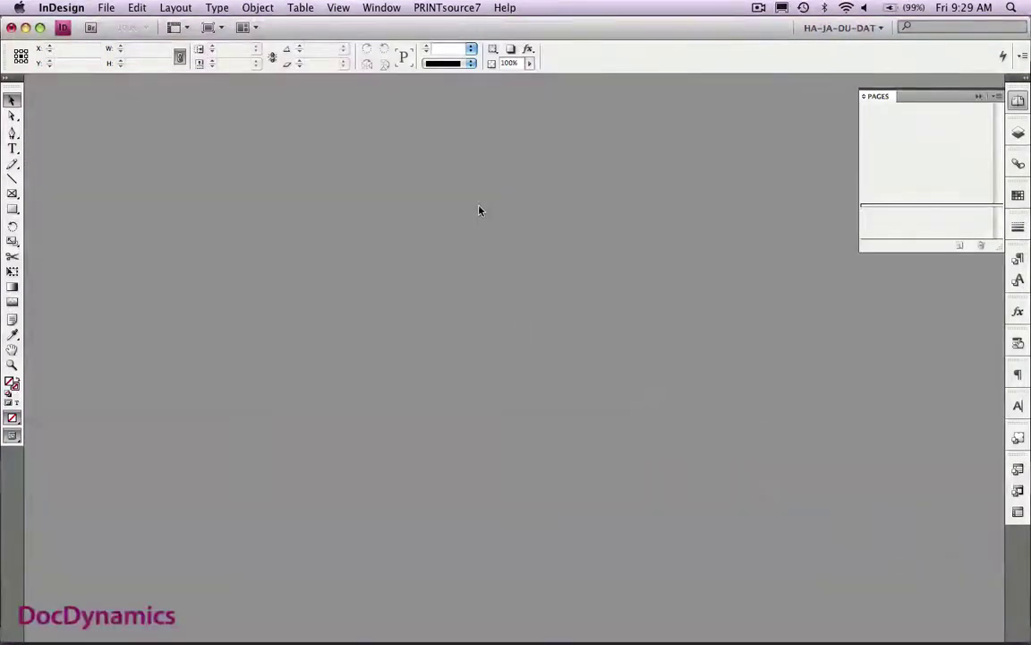